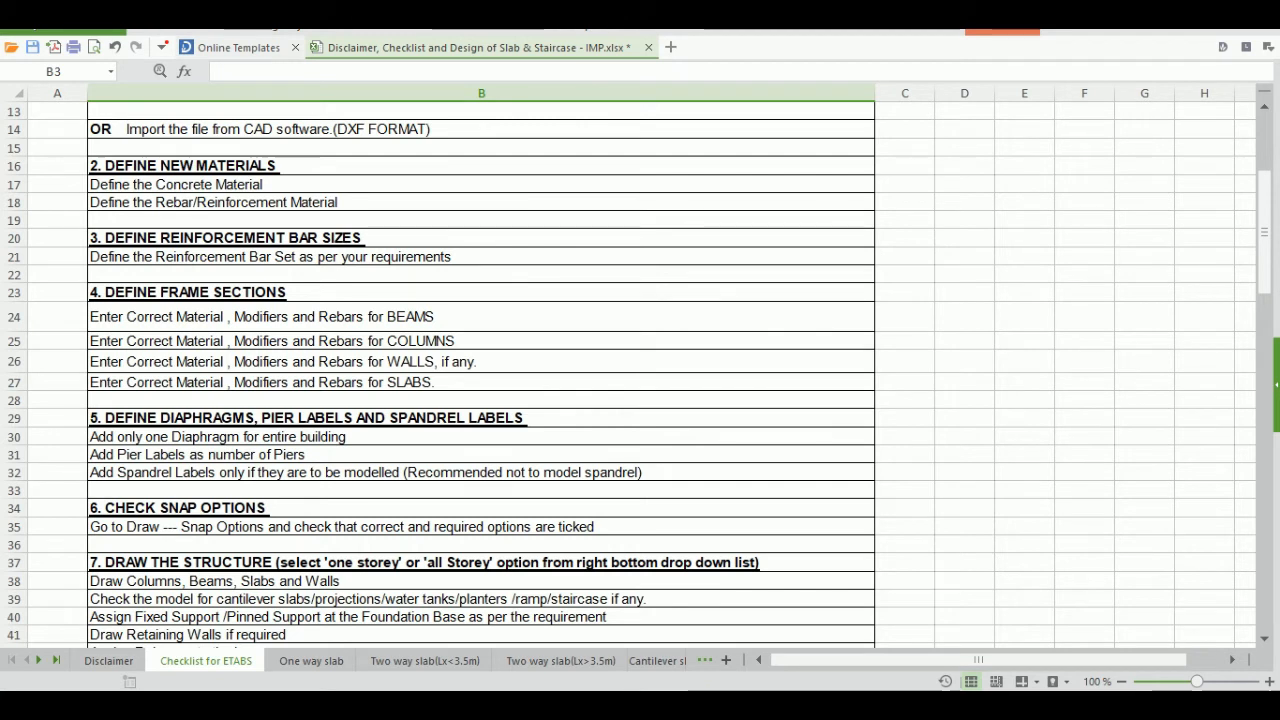
- Switch from the checklist spreadsheet to ETABS and open the frame section property definitions
{"action": "left_click", "coordinate": [683, 705]}
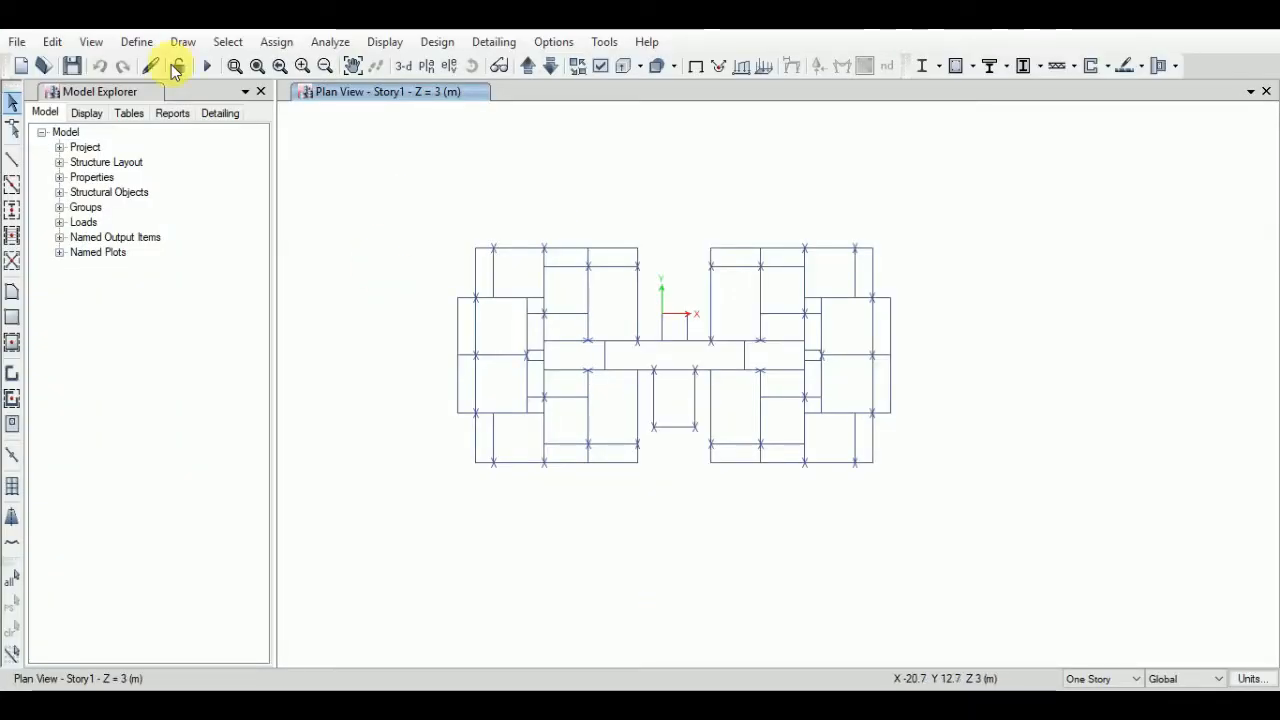
{"action": "left_click", "coordinate": [137, 42]}
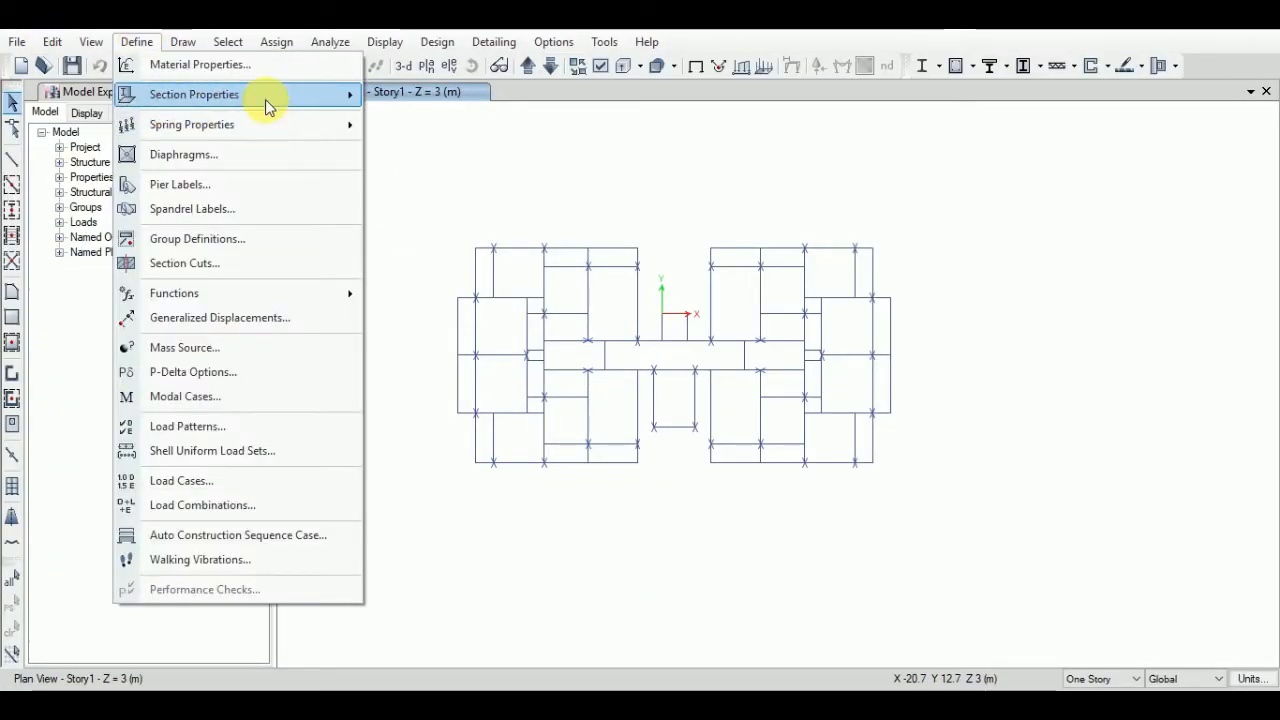
{"action": "mouse_move", "coordinate": [265, 98]}
{"action": "left_click", "coordinate": [477, 97]}
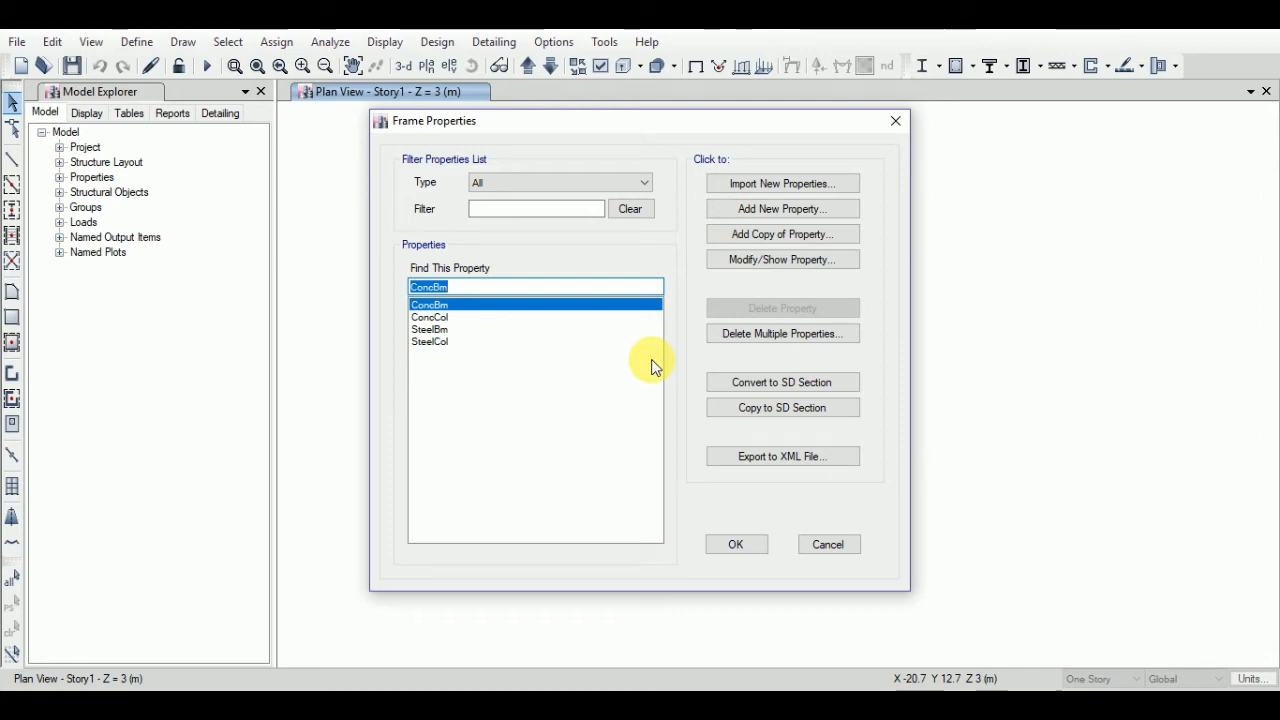
{"action": "left_click", "coordinate": [778, 208]}
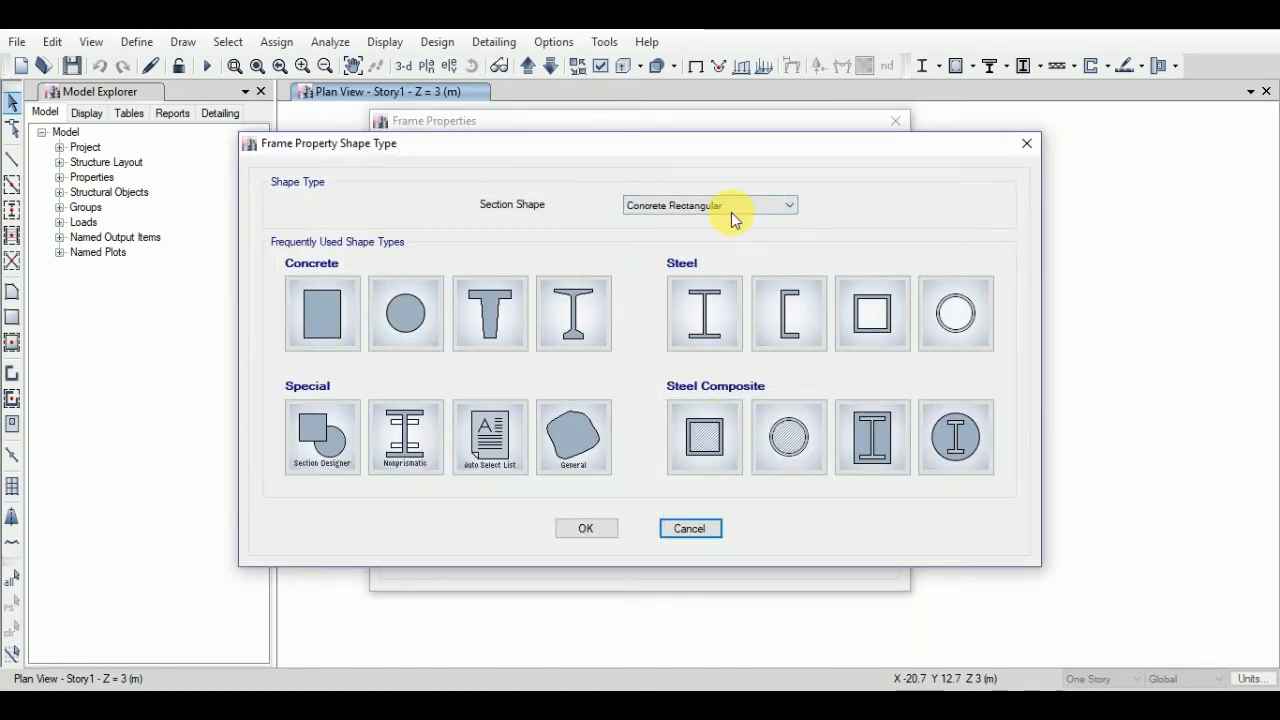
{"action": "left_click", "coordinate": [745, 207]}
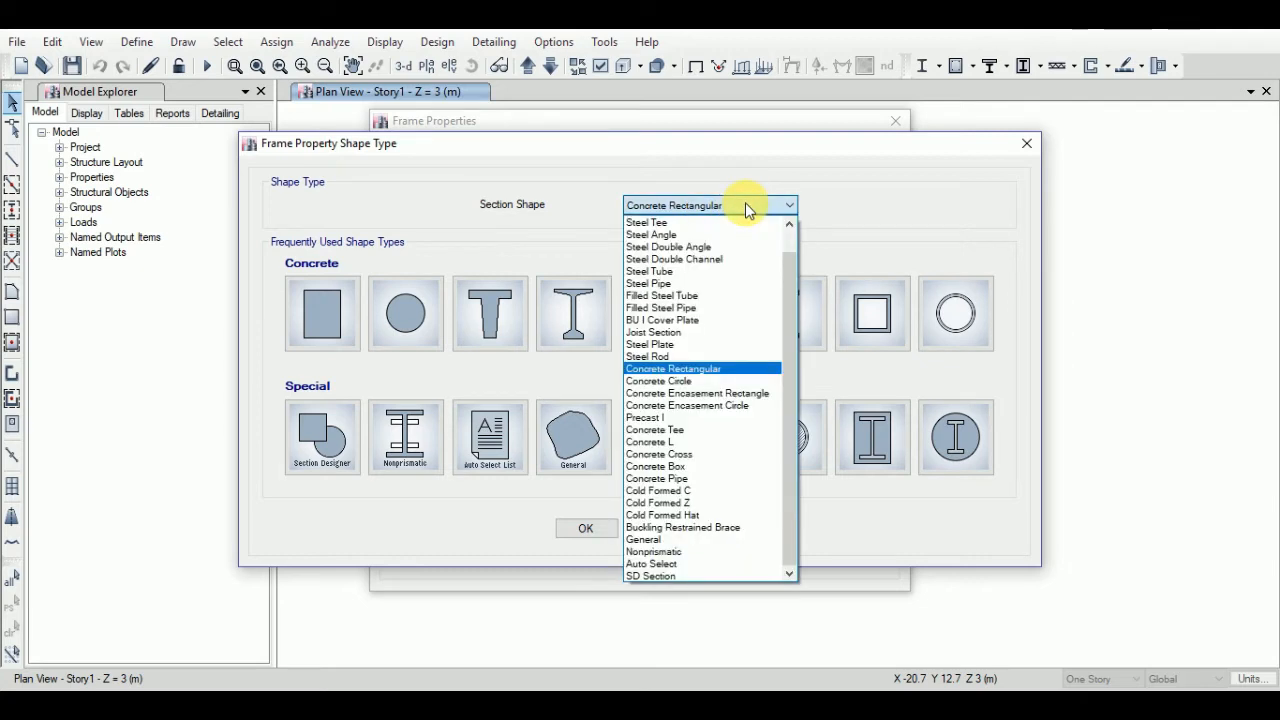
{"action": "left_click", "coordinate": [745, 207]}
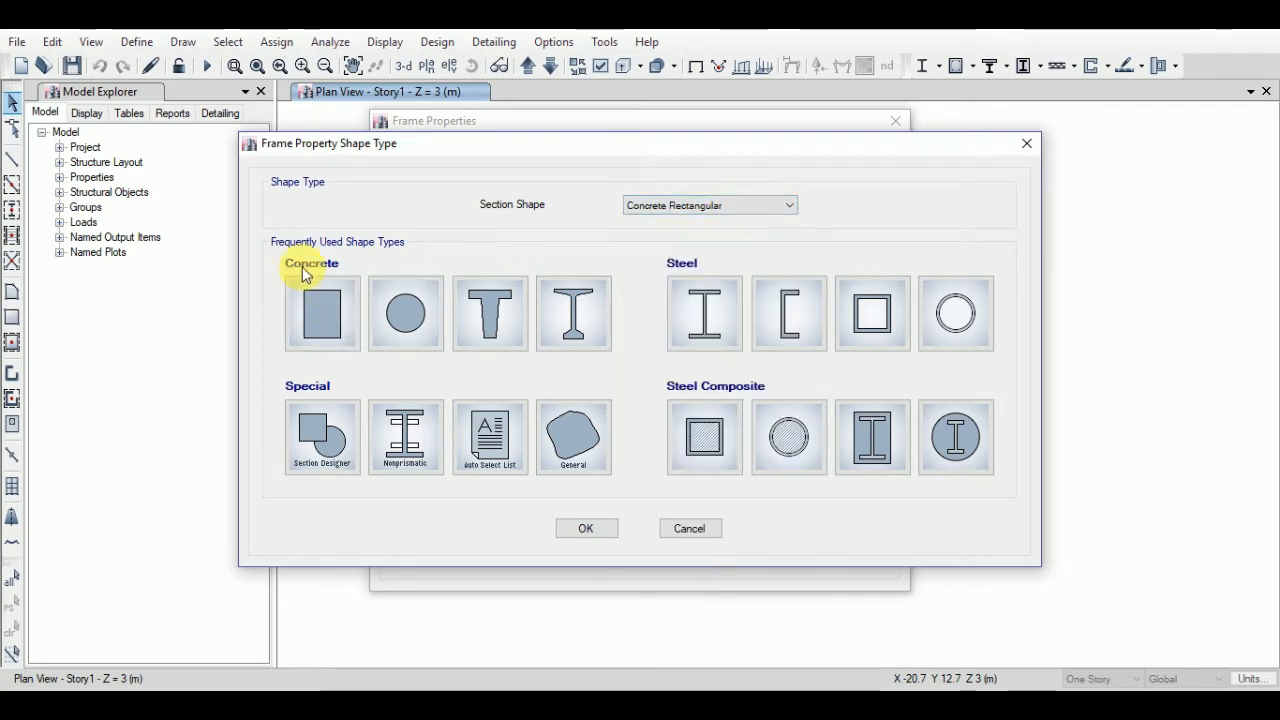
{"action": "left_click", "coordinate": [321, 318]}
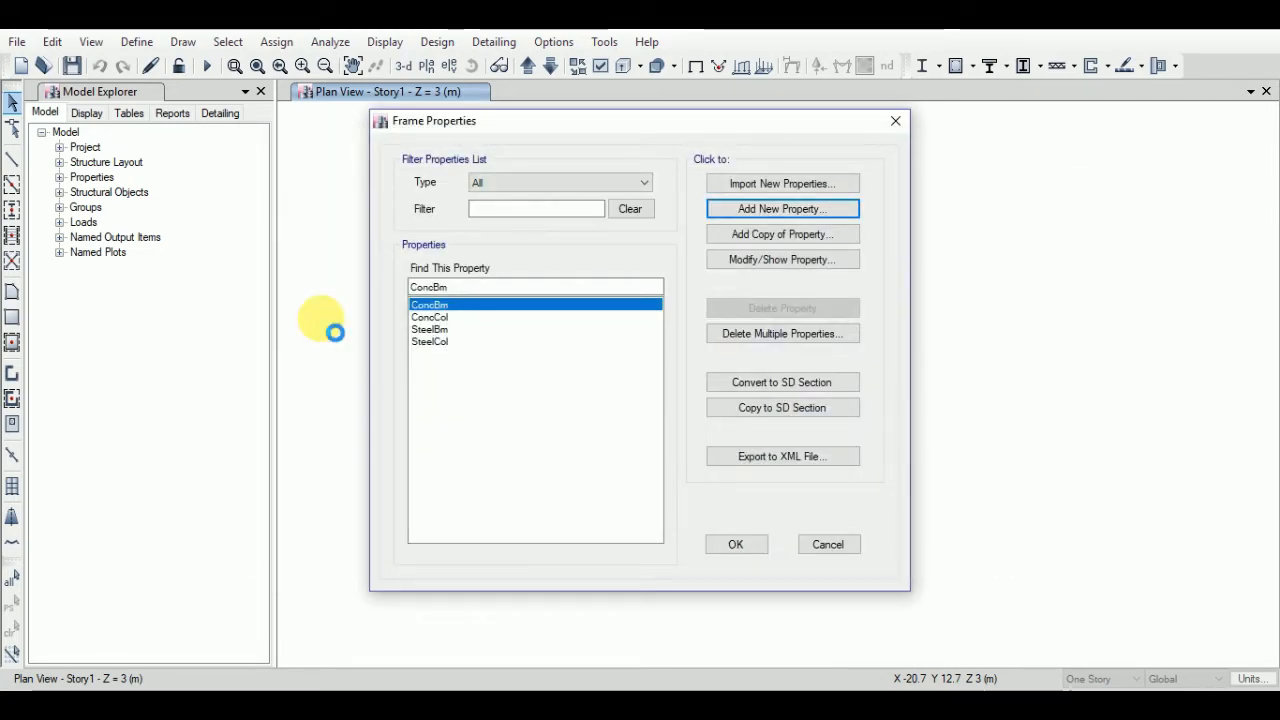
{"action": "left_click", "coordinate": [875, 582]}
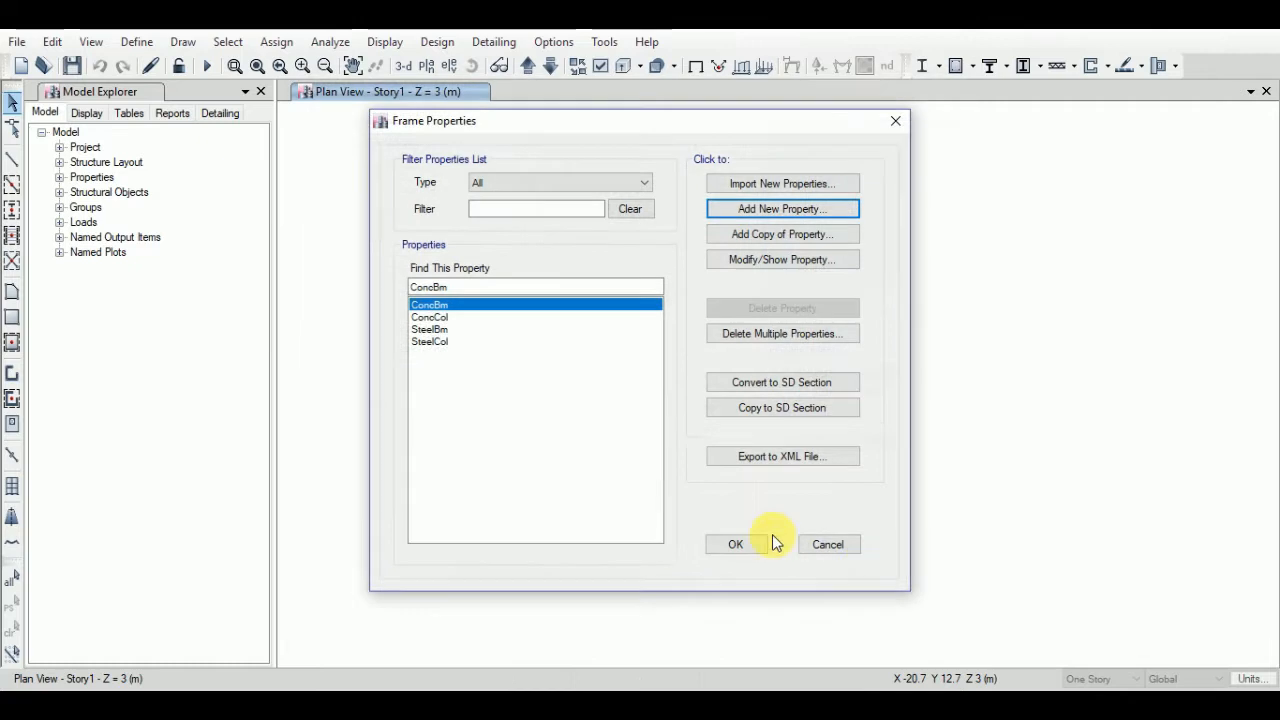
- Add a concrete rectangular frame section named B230X600 M25 and assign it the M25 material
{"action": "left_click", "coordinate": [771, 207]}
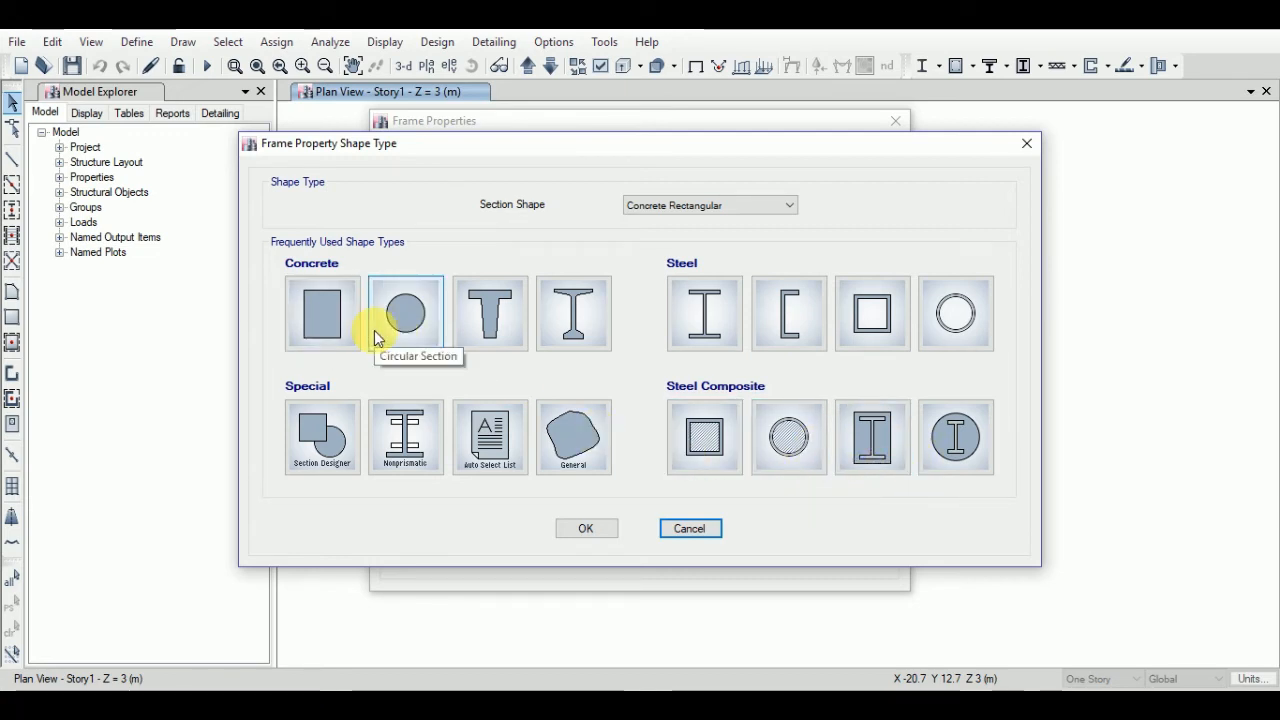
{"action": "key", "text": "Escape"}
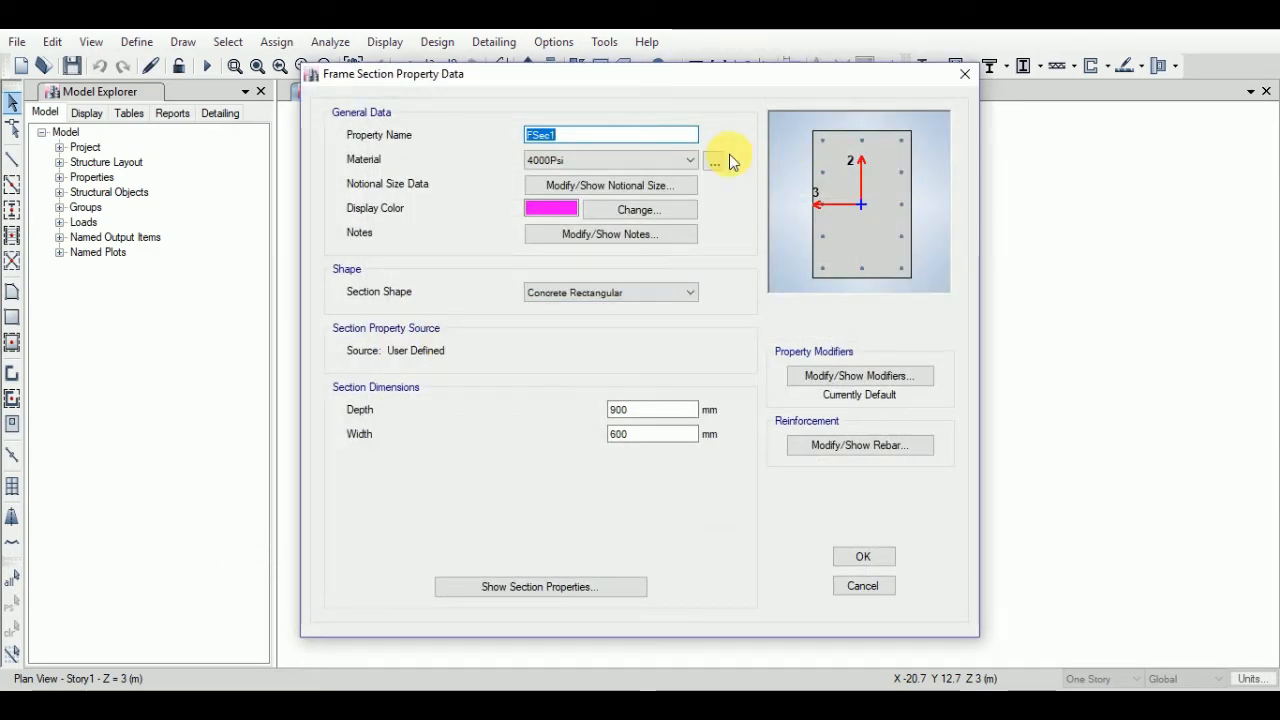
{"action": "mouse_move", "coordinate": [795, 688]}
{"action": "left_click", "coordinate": [706, 614]}
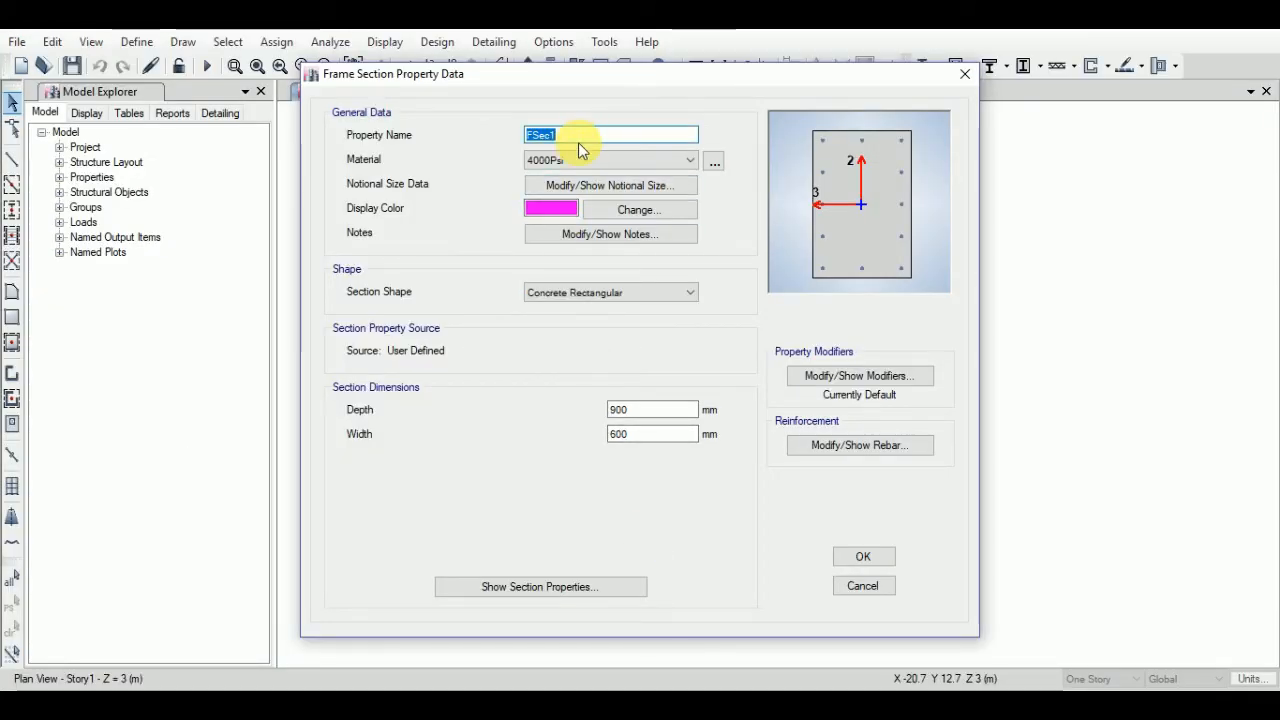
{"action": "type", "text": "B230X600 M25"}
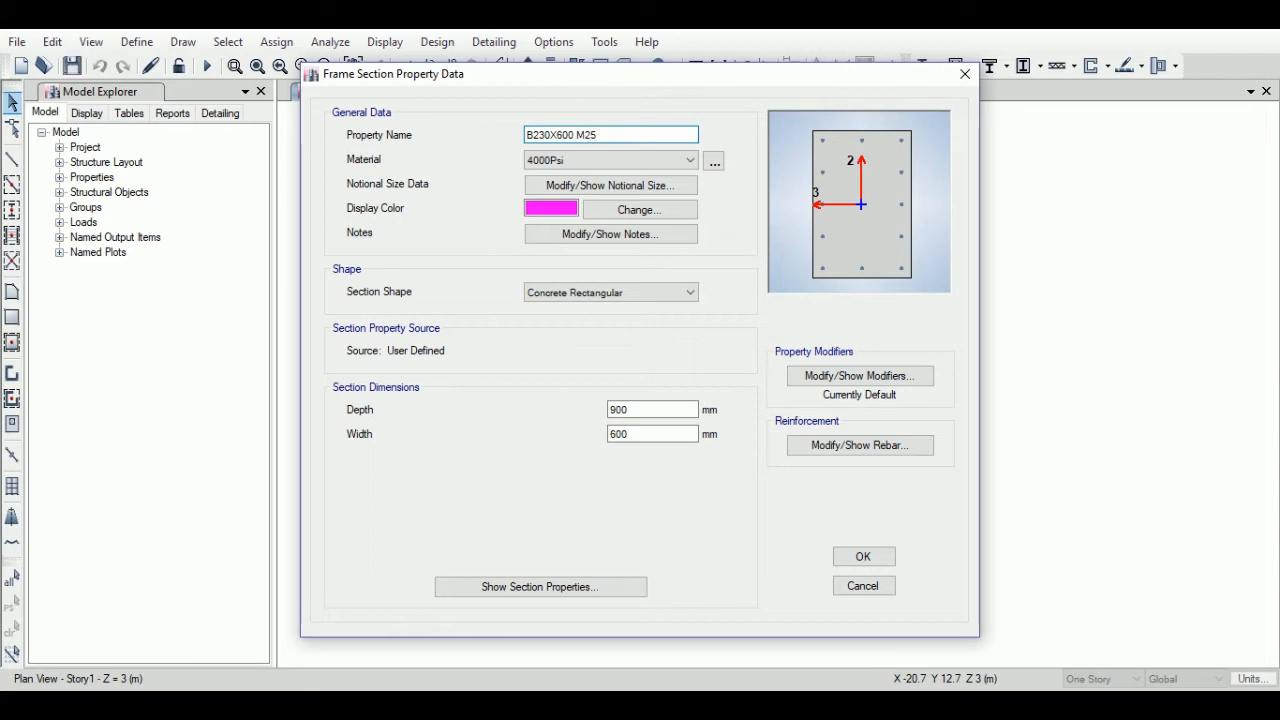
{"action": "left_click", "coordinate": [689, 161]}
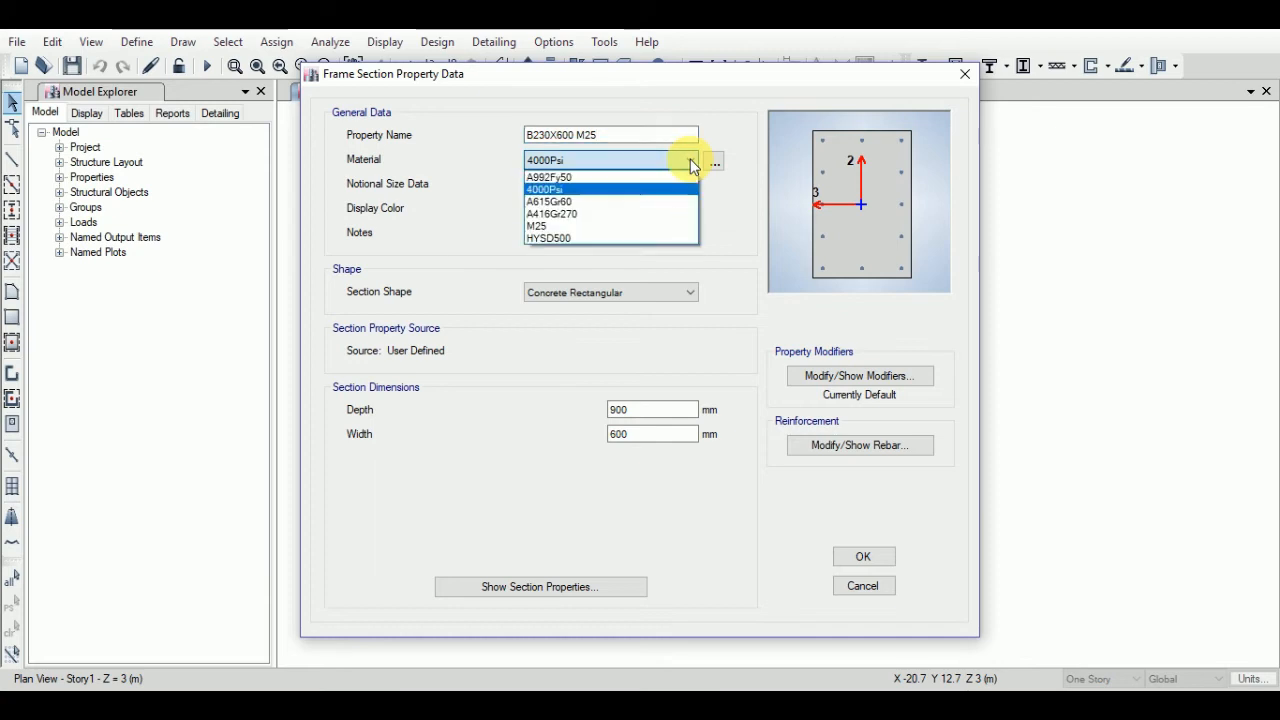
{"action": "left_click", "coordinate": [560, 226]}
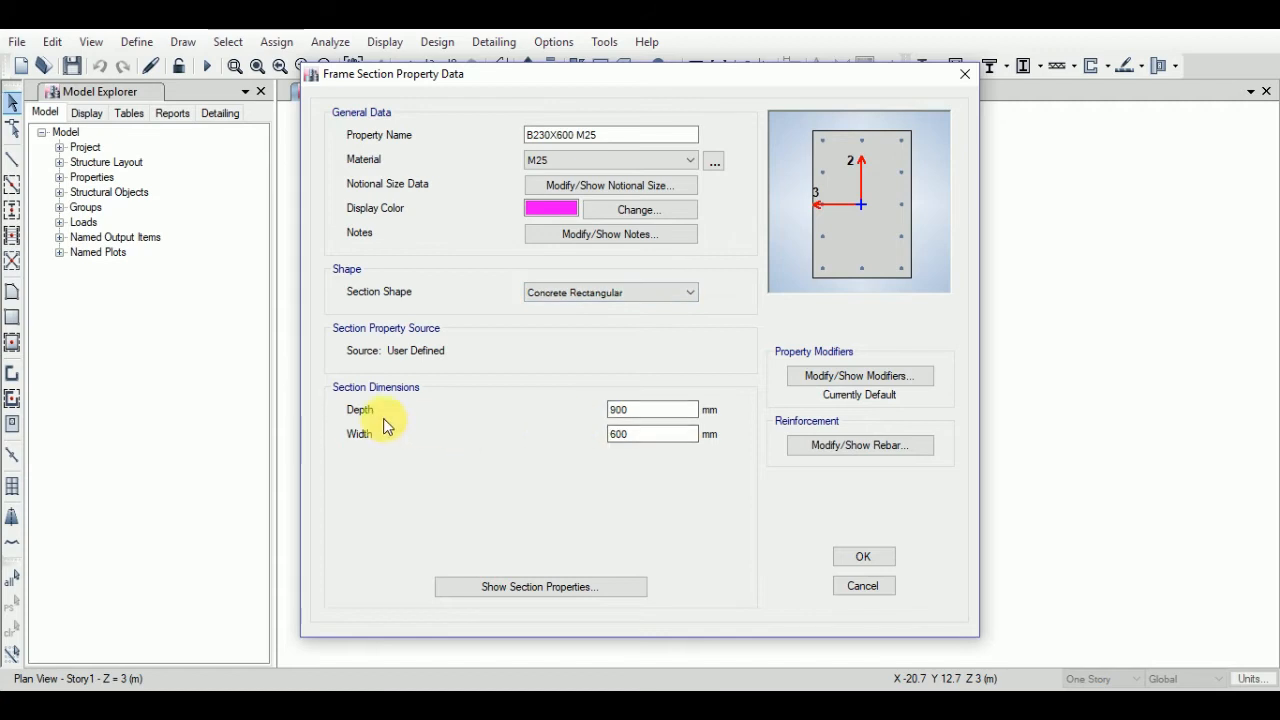
- Set the beam section's depth to 600 mm and its width to 230 mm
{"action": "double_click", "coordinate": [645, 410]}
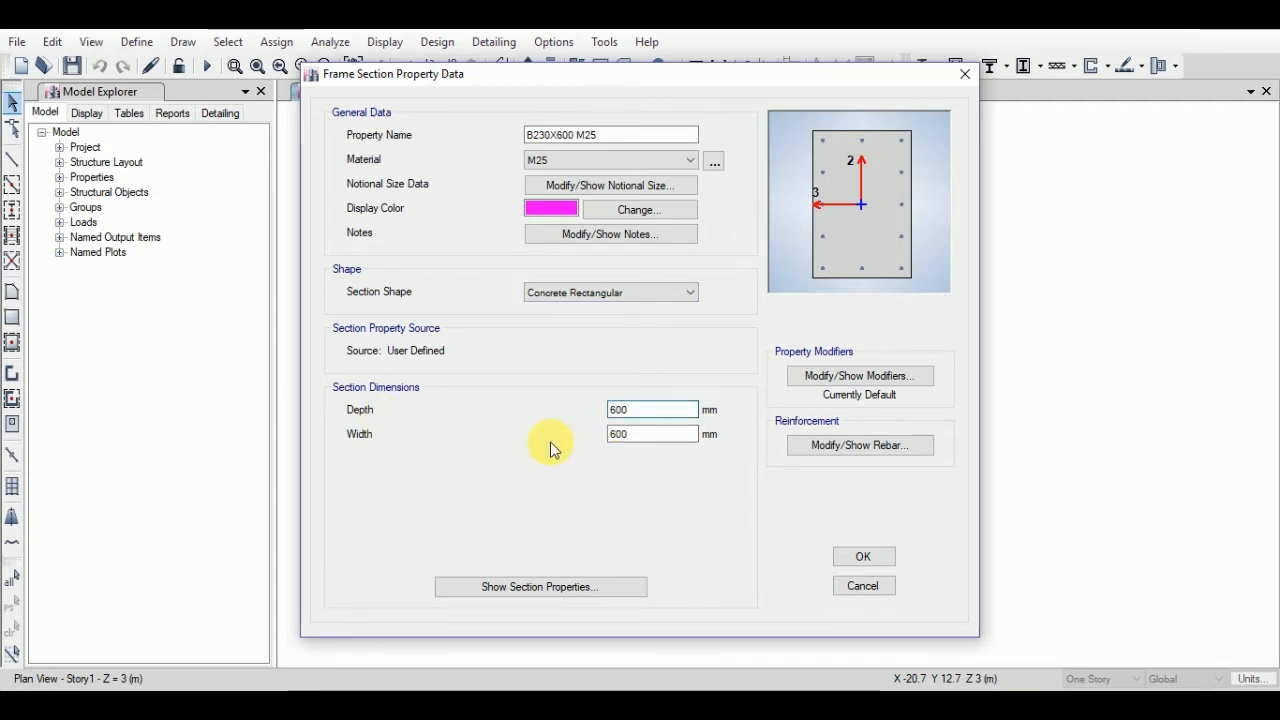
{"action": "double_click", "coordinate": [645, 434]}
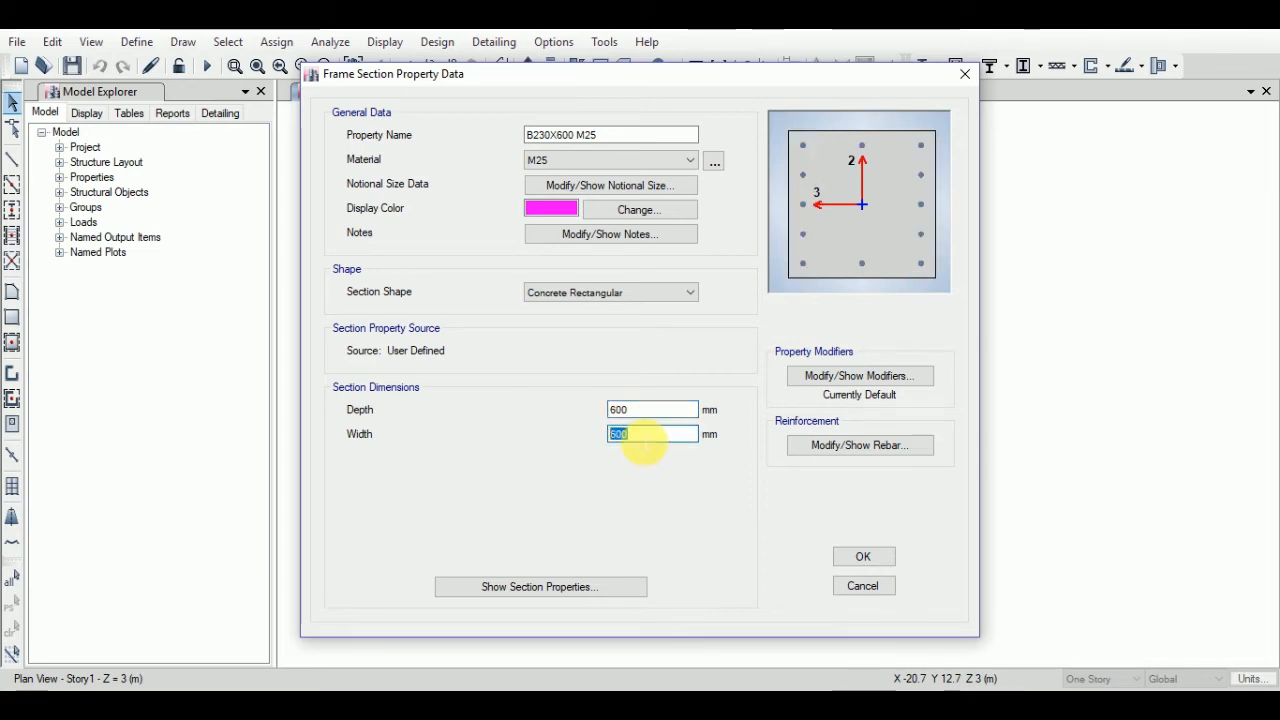
{"action": "type", "text": "230"}
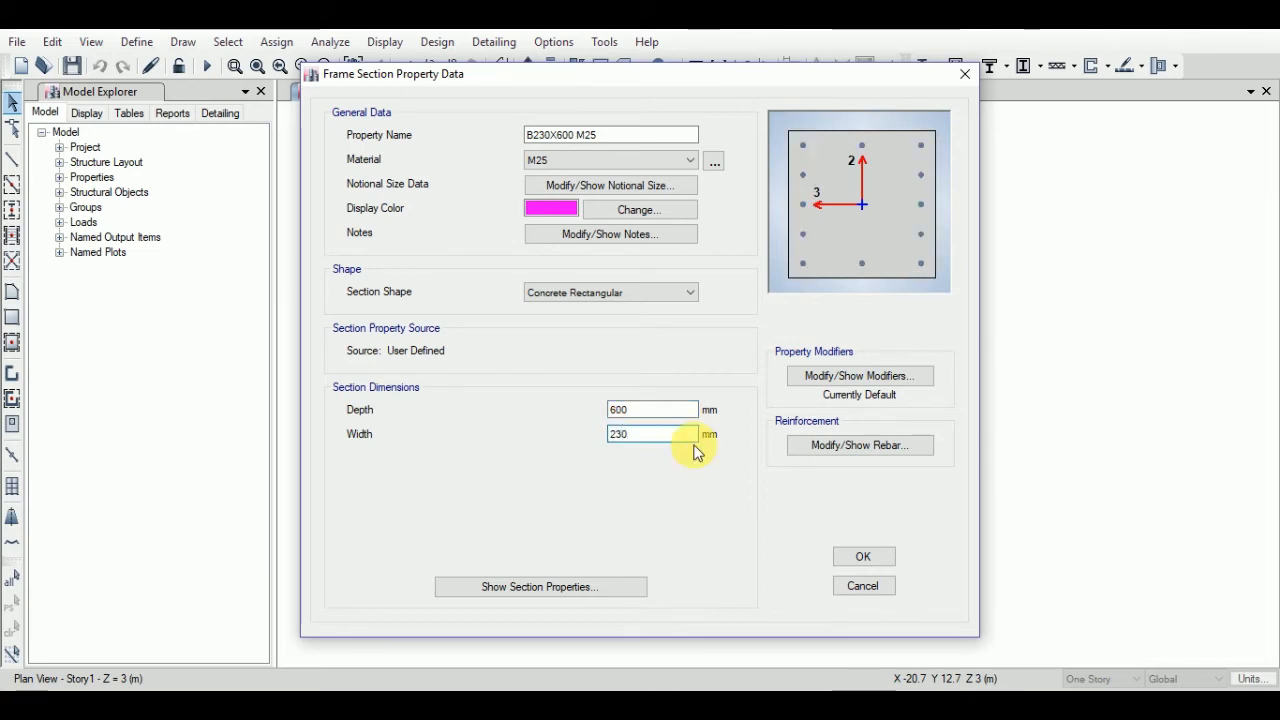
- Set the section's reinforcement to M3 Design Only (Beam), with HYSD500 for both longitudinal and confinement bars
{"action": "left_click", "coordinate": [845, 447]}
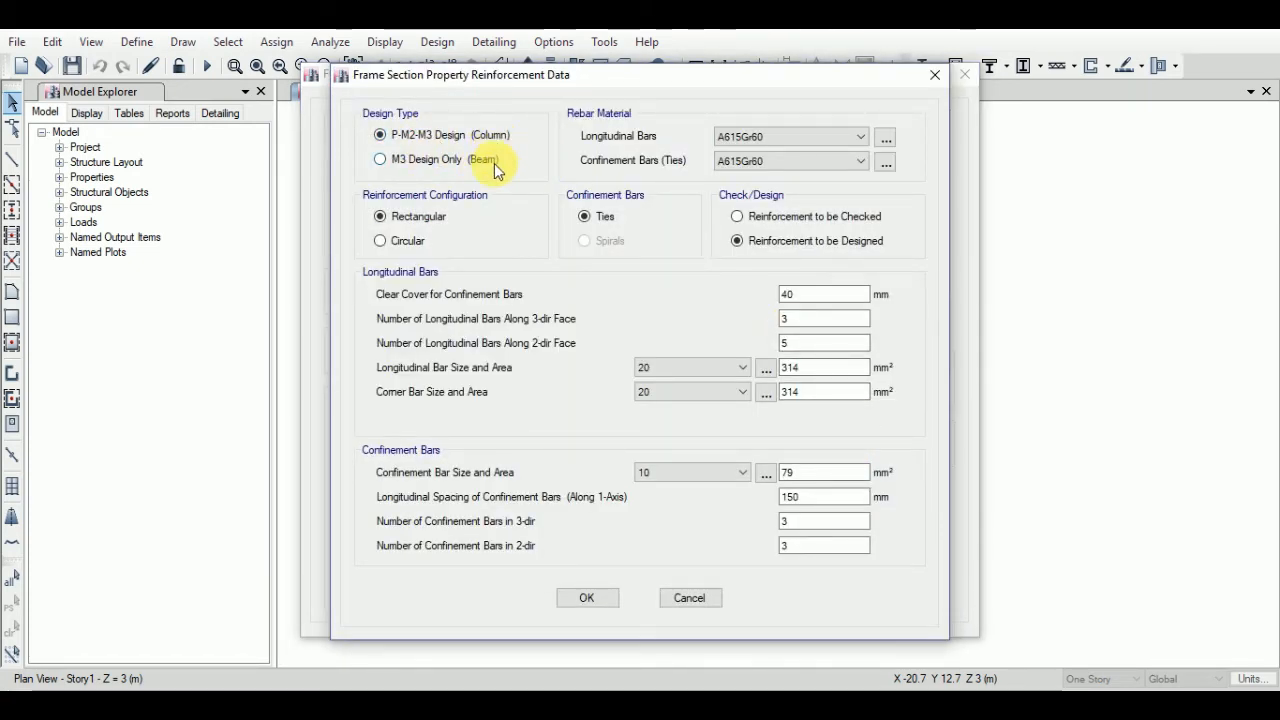
{"action": "left_click", "coordinate": [381, 159]}
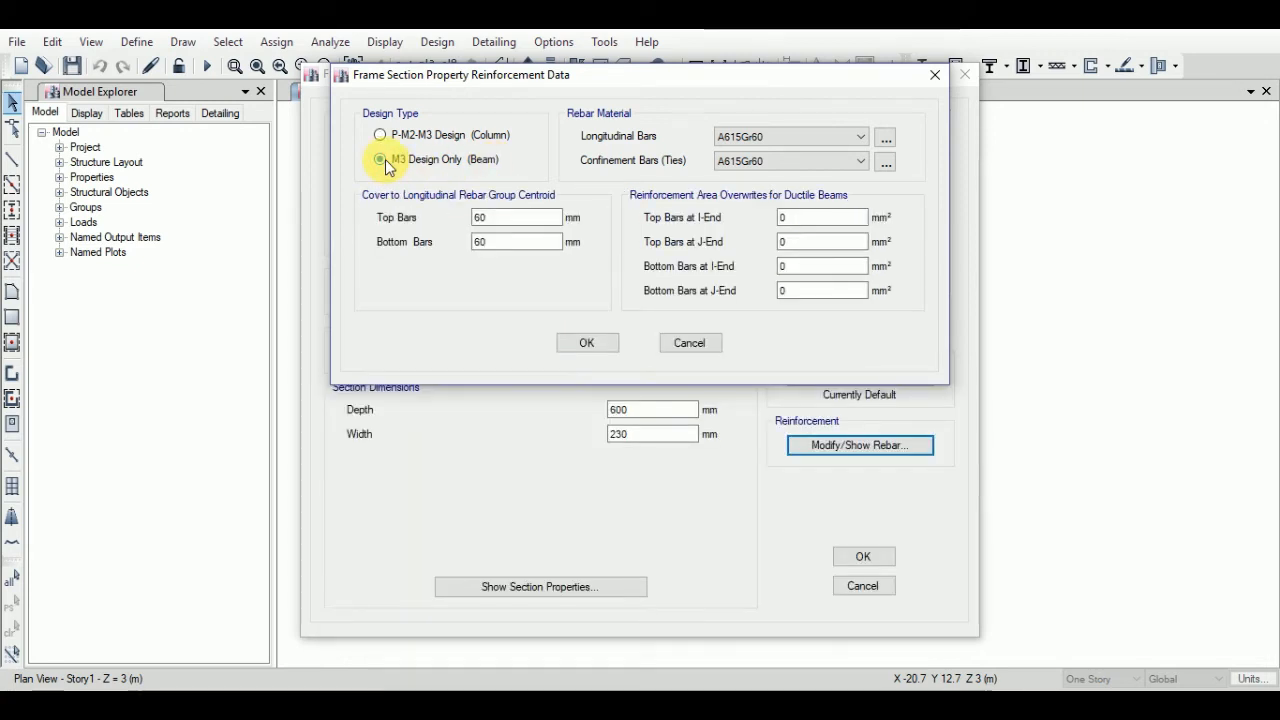
{"action": "left_click", "coordinate": [852, 138]}
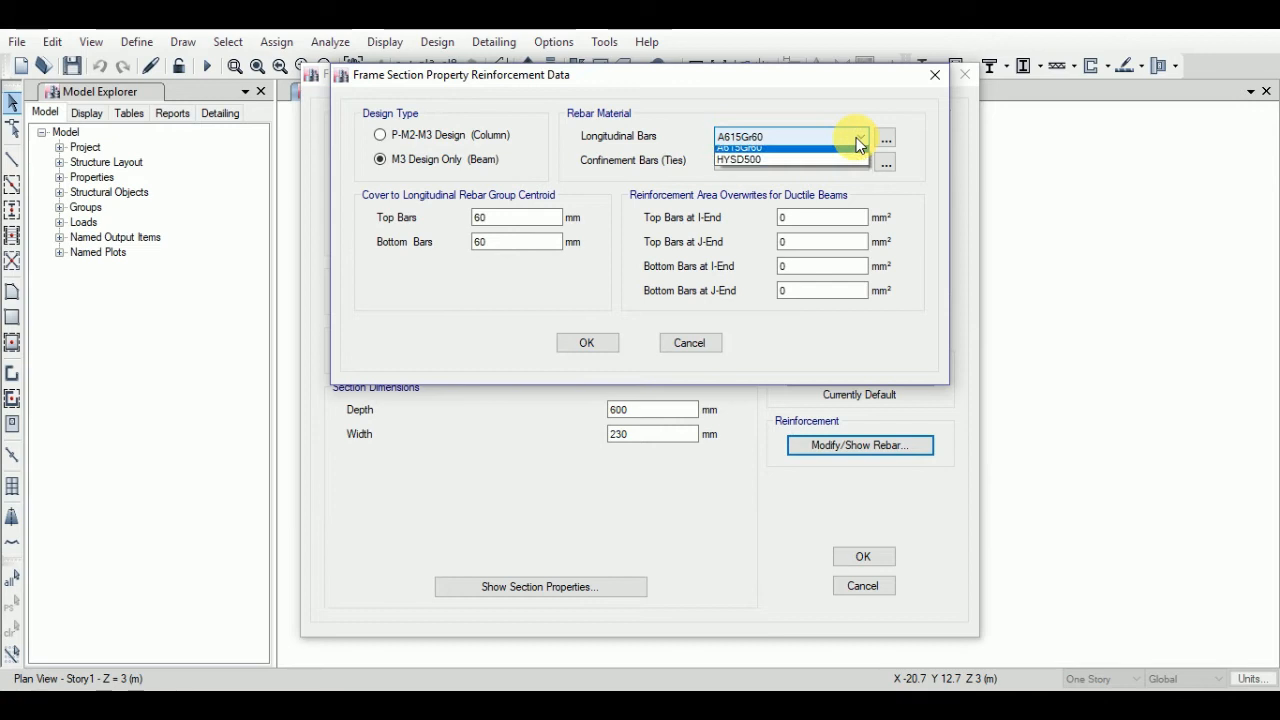
{"action": "left_click", "coordinate": [760, 166]}
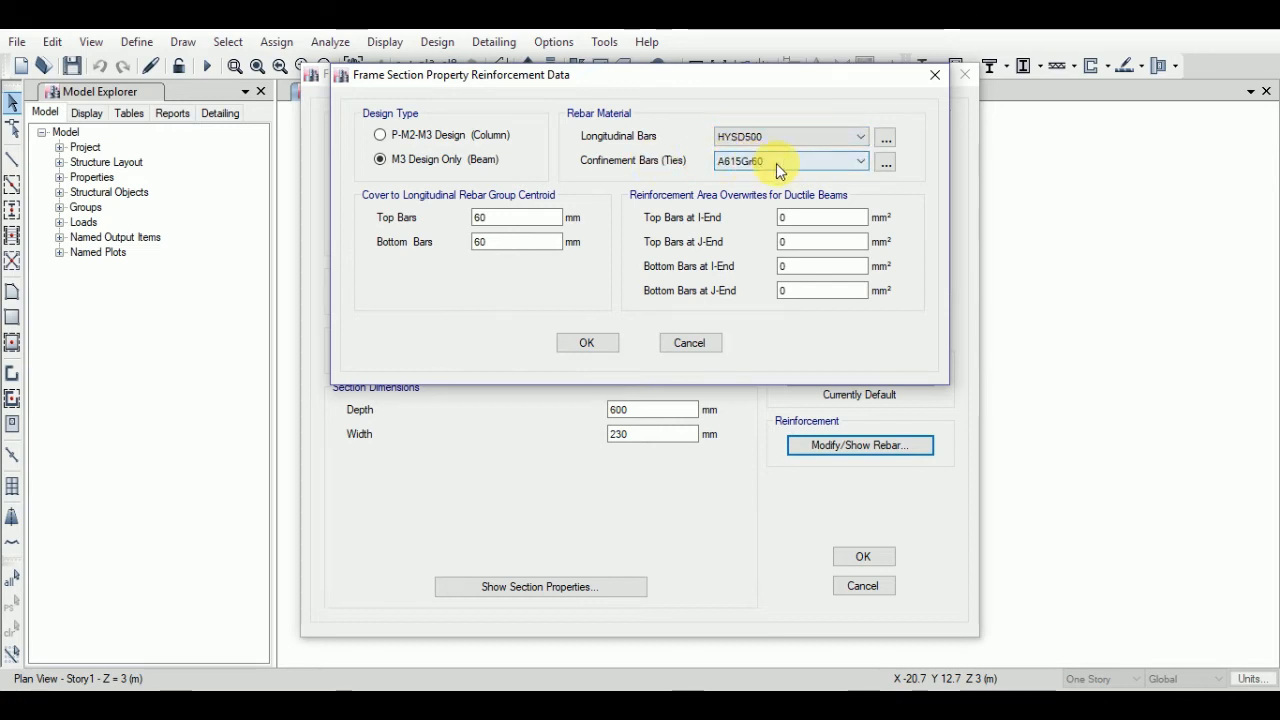
{"action": "left_click", "coordinate": [786, 165]}
{"action": "left_click", "coordinate": [766, 185]}
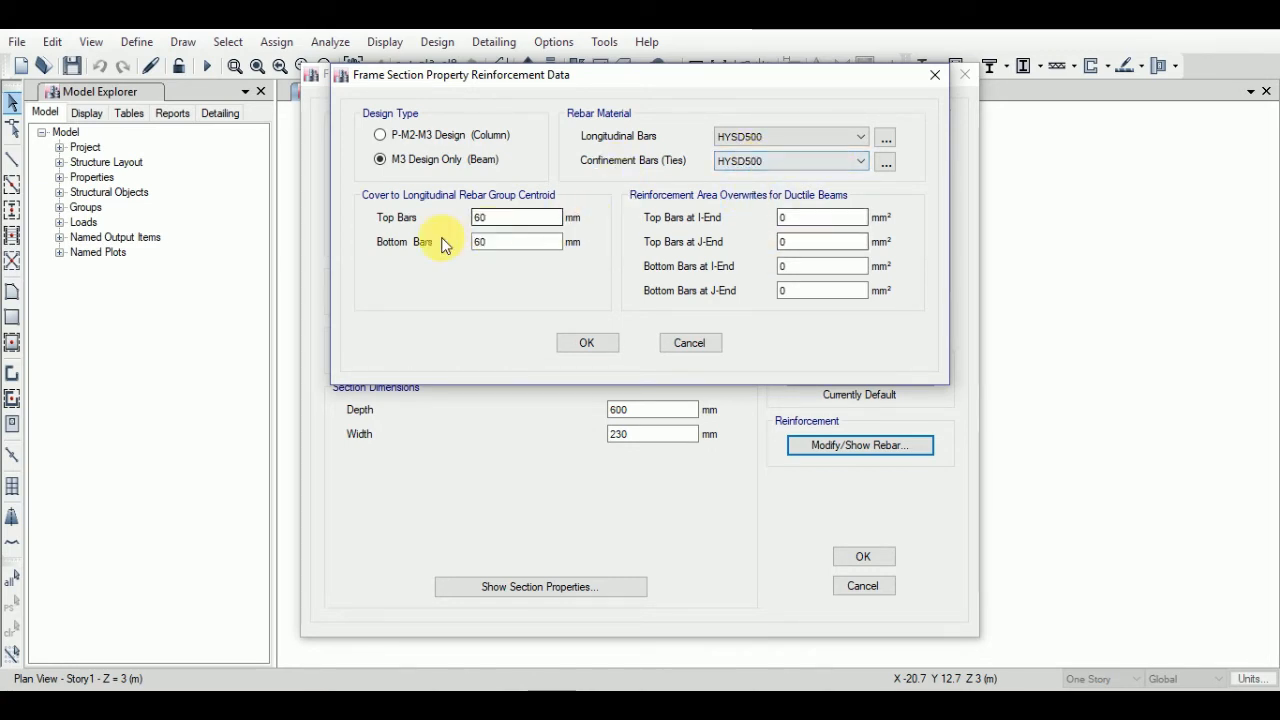
- Keep the cover for top and bottom bars at 60 mm, then accept the rebar data and save the beam section
{"action": "left_click", "coordinate": [550, 217]}
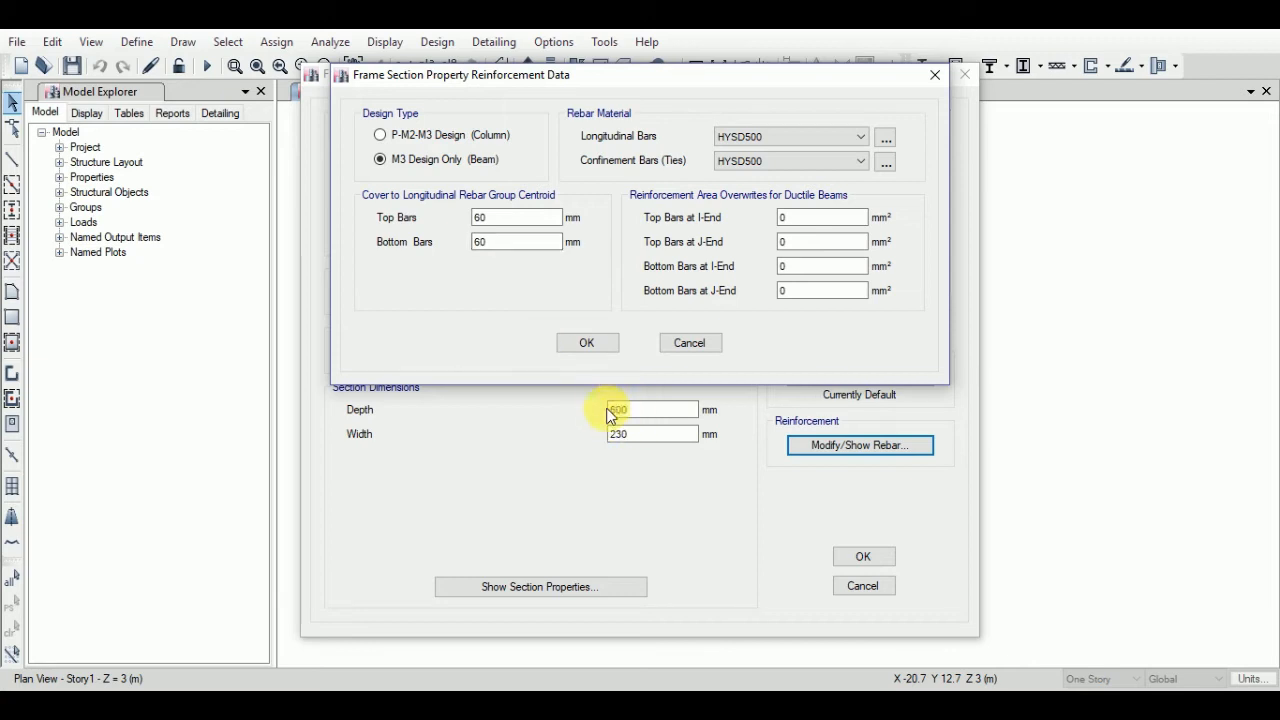
{"action": "double_click", "coordinate": [500, 217]}
{"action": "double_click", "coordinate": [490, 242]}
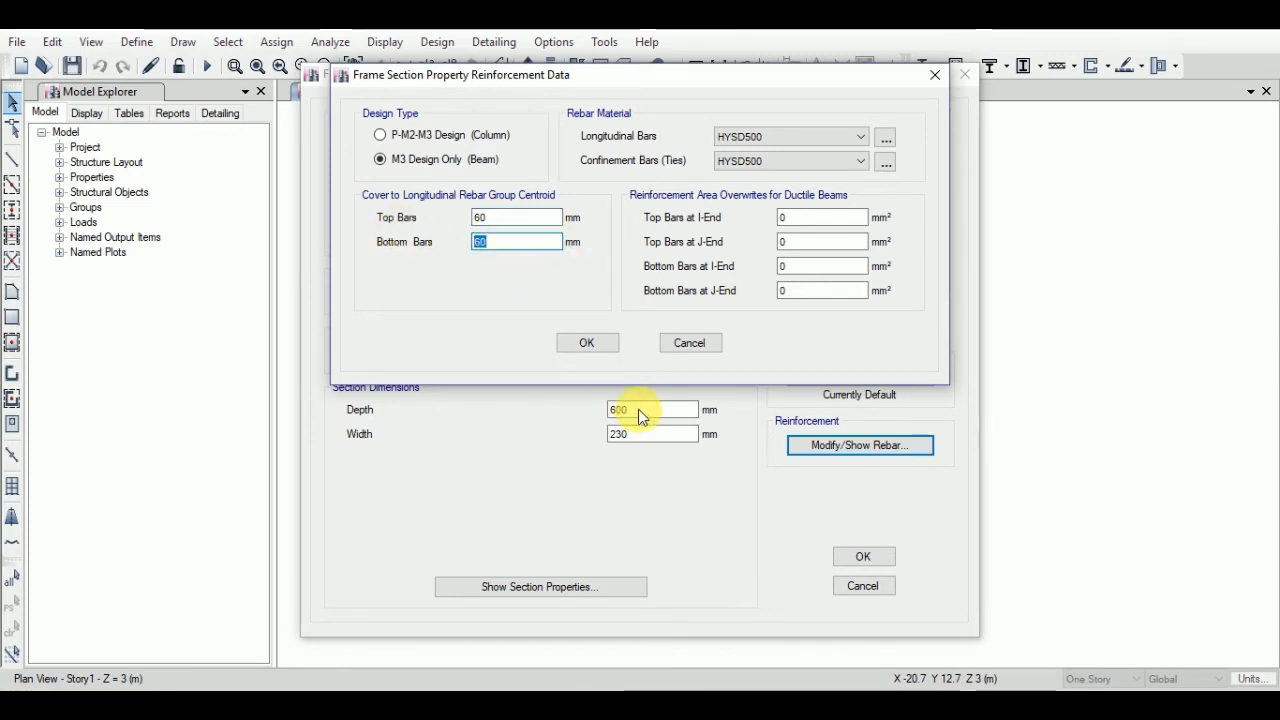
{"action": "double_click", "coordinate": [498, 218]}
{"action": "double_click", "coordinate": [498, 242]}
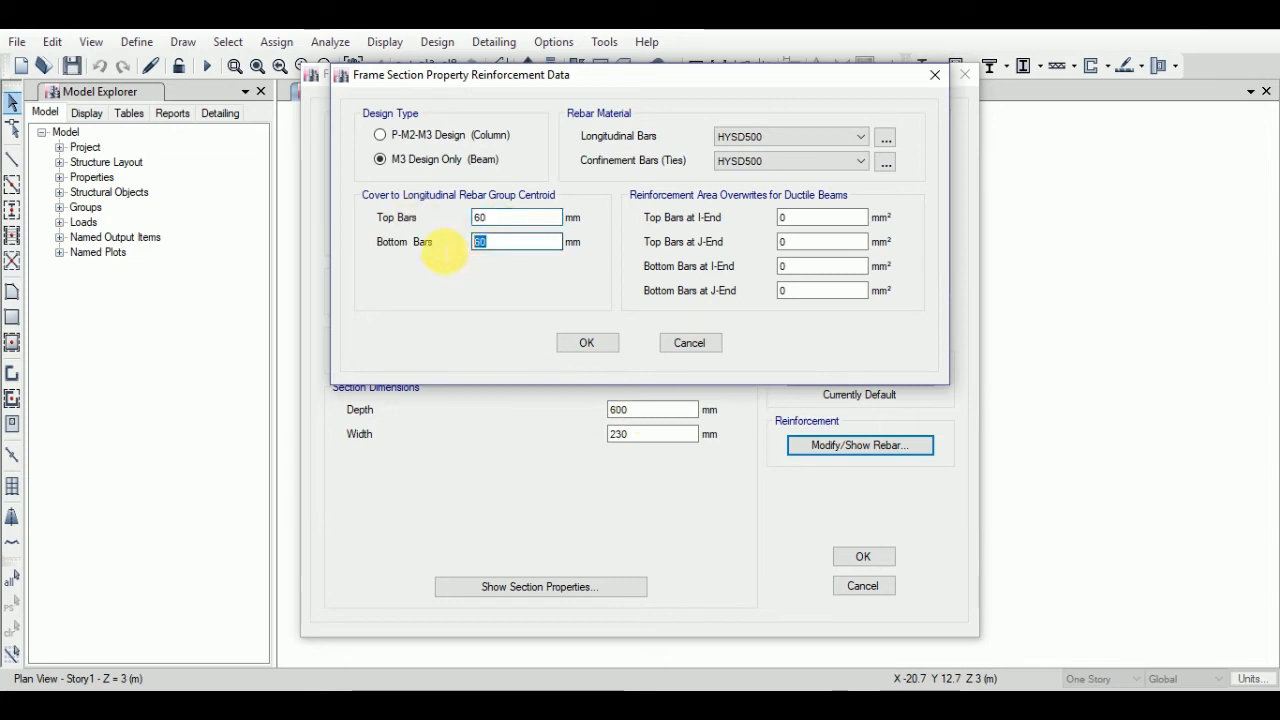
{"action": "left_click", "coordinate": [601, 345]}
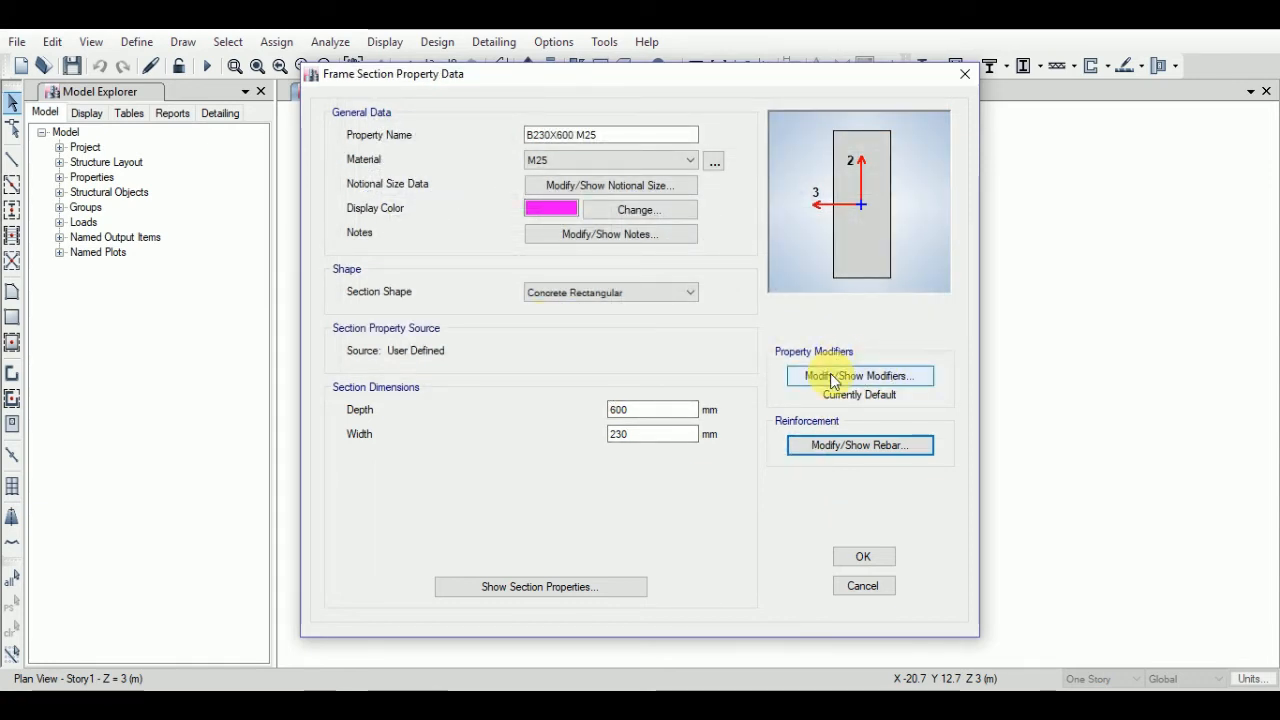
{"action": "left_click", "coordinate": [866, 558]}
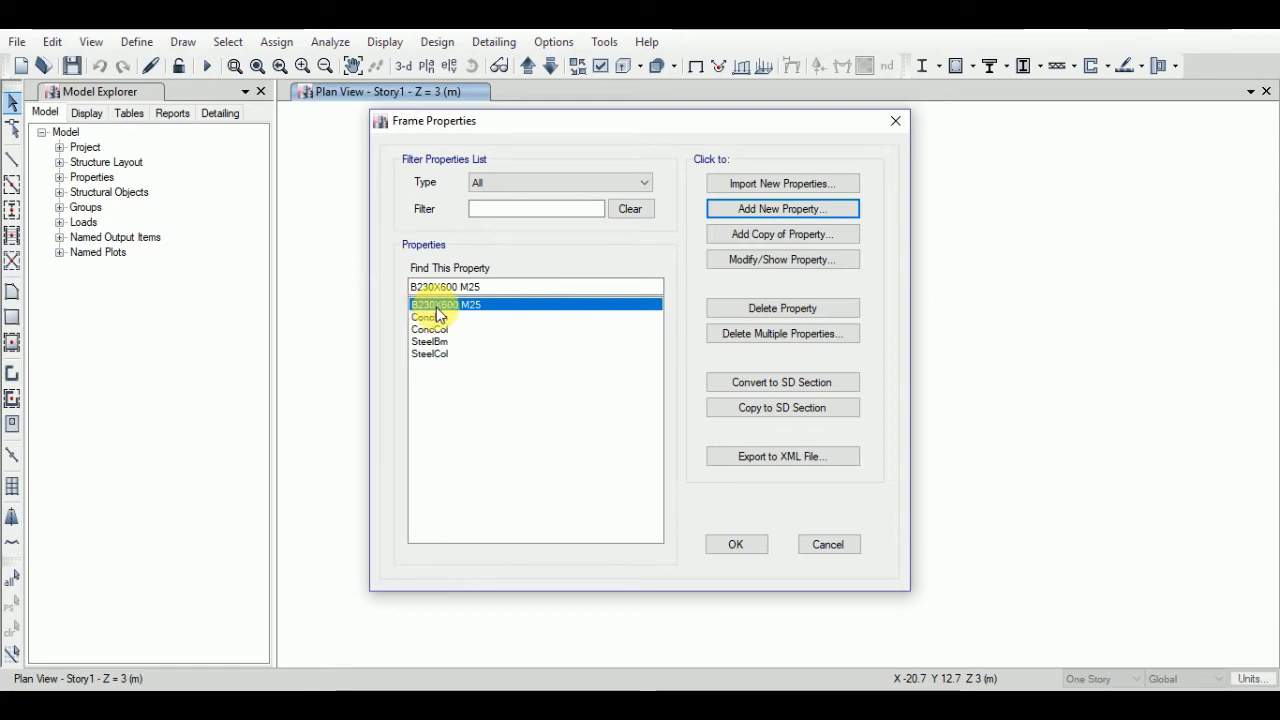
- Add a concrete rectangular column section named C300X600 M25 and assign it the M25 material
{"action": "left_click", "coordinate": [801, 208]}
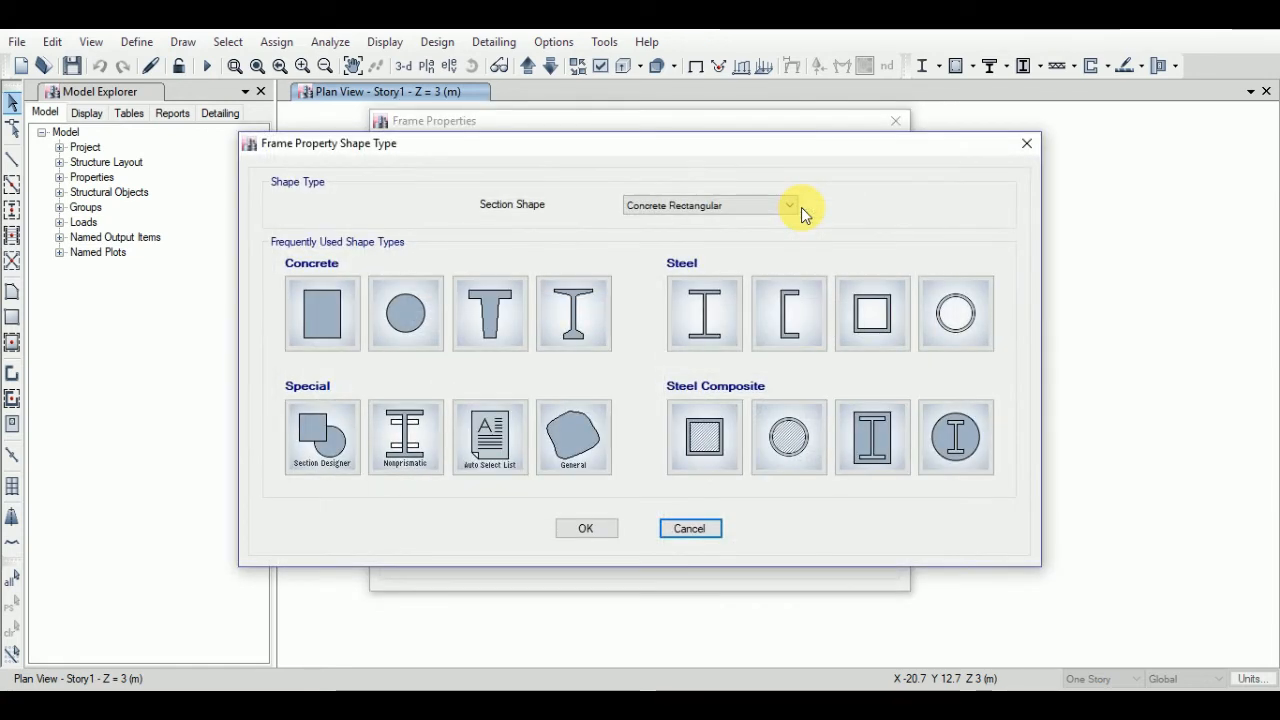
{"action": "left_click", "coordinate": [339, 311]}
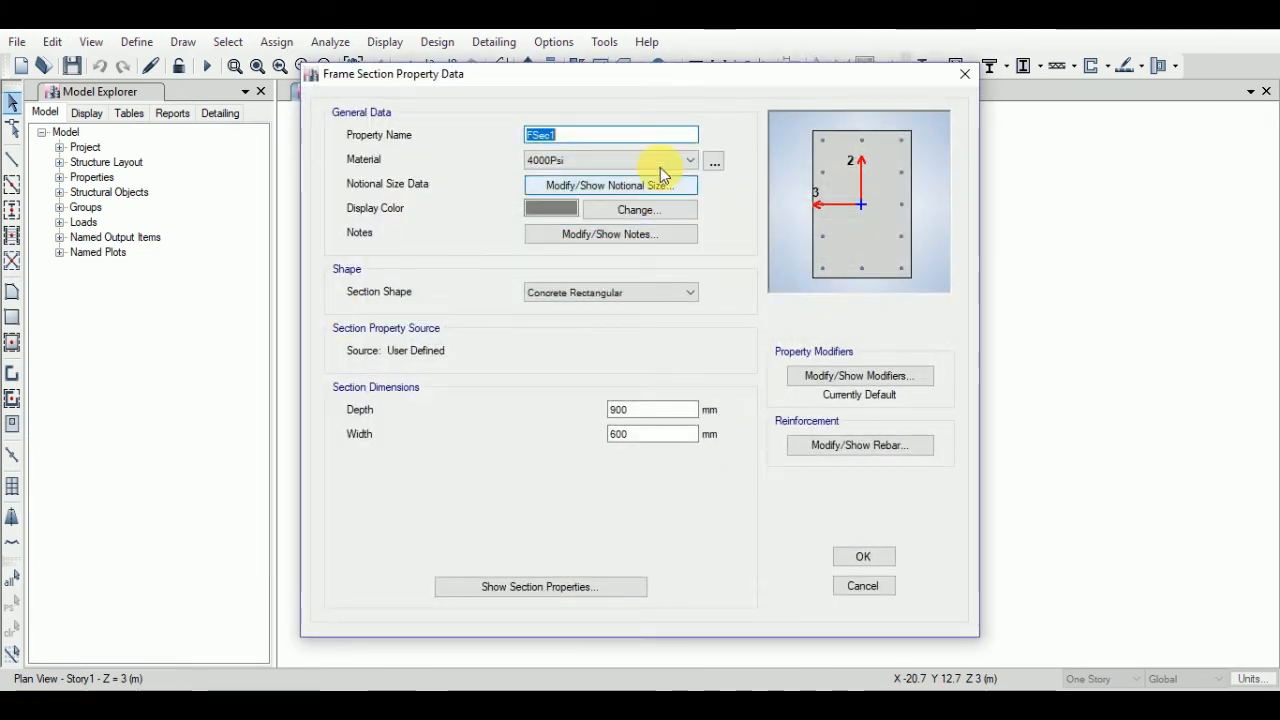
{"action": "type", "text": "c"}
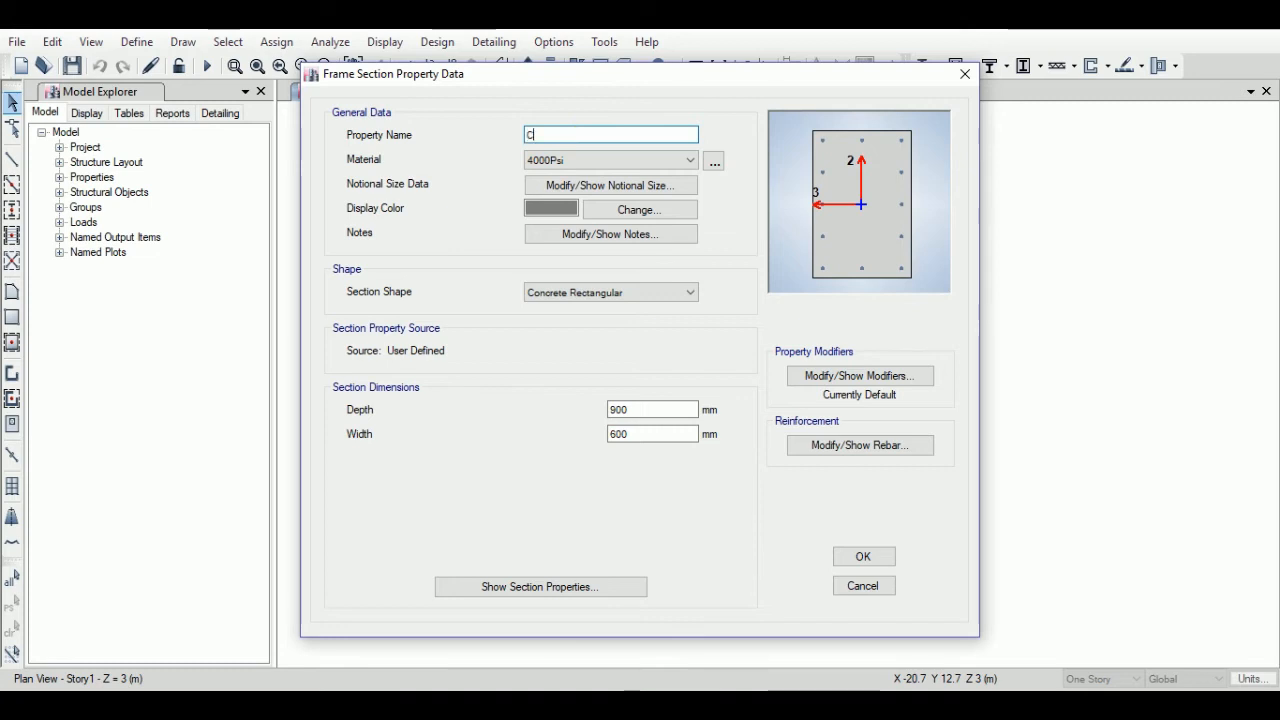
{"action": "type", "text": "300X600 m"}
{"action": "key", "text": "BackSpace"}
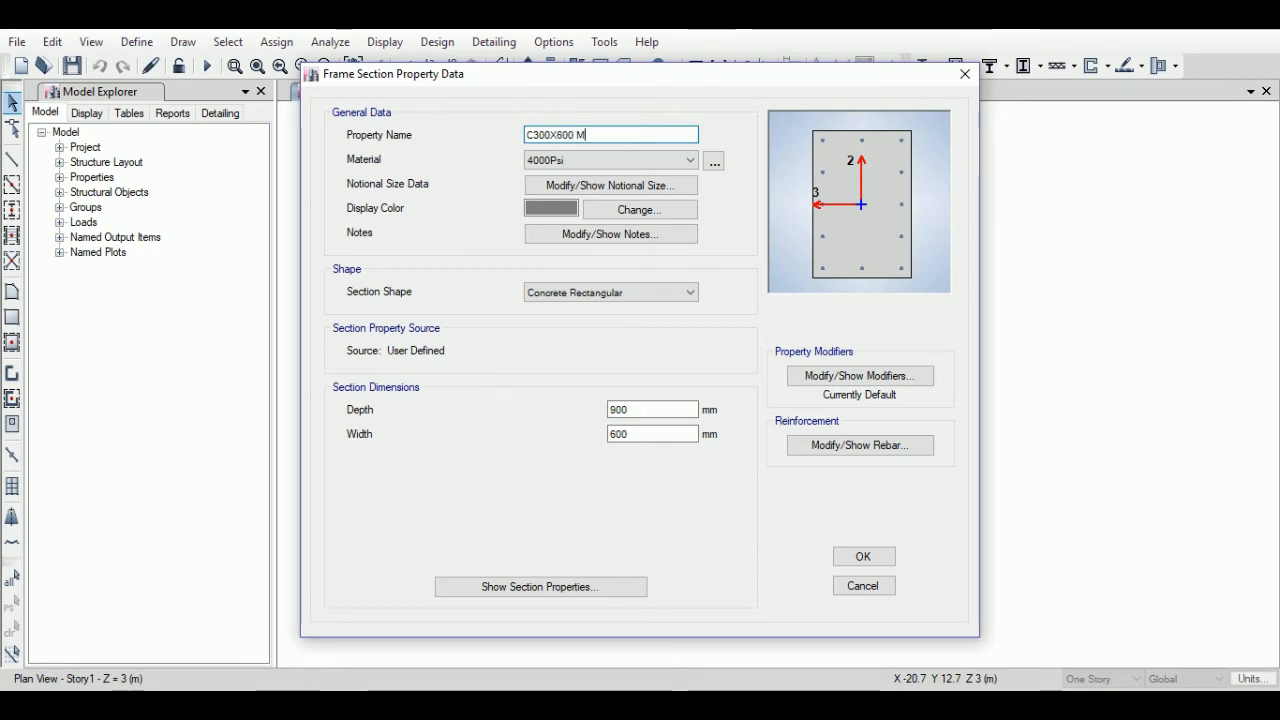
{"action": "left_click", "coordinate": [690, 160]}
{"action": "left_click", "coordinate": [566, 225]}
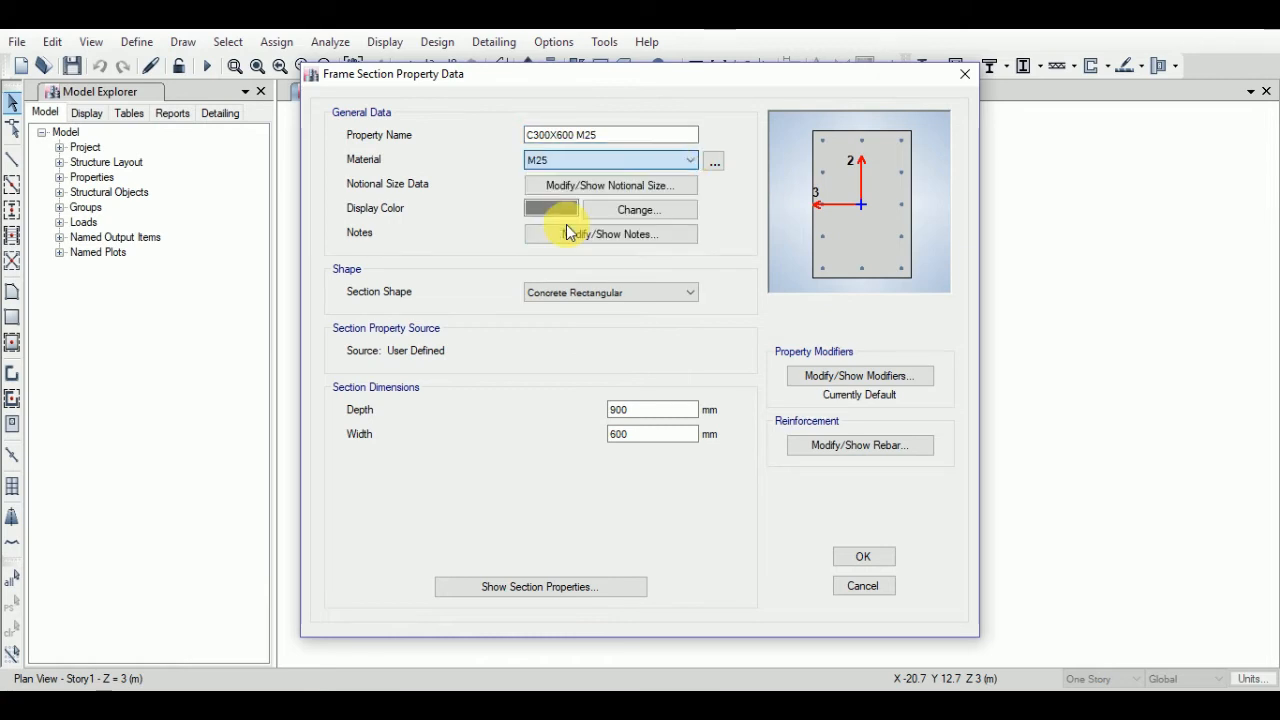
- Set the column section's depth to 600 mm and its width to 300 mm
{"action": "double_click", "coordinate": [645, 412]}
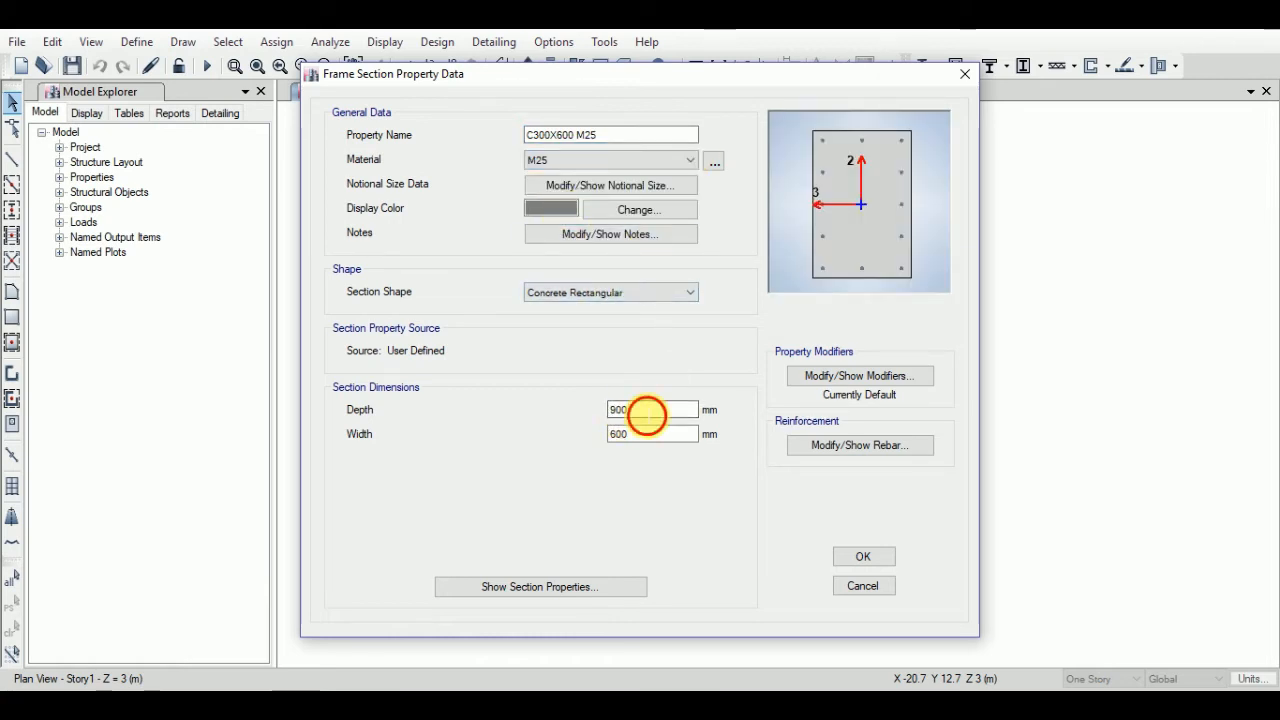
{"action": "type", "text": "600"}
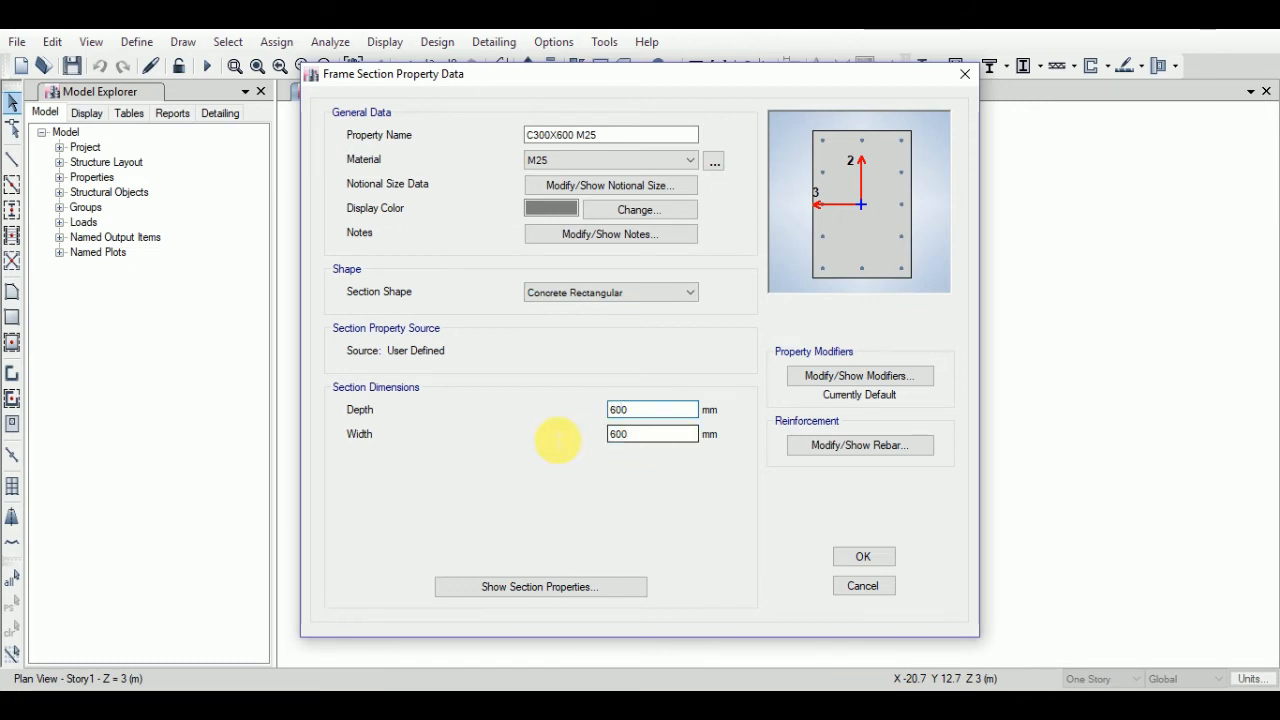
{"action": "double_click", "coordinate": [624, 436]}
{"action": "type", "text": "300"}
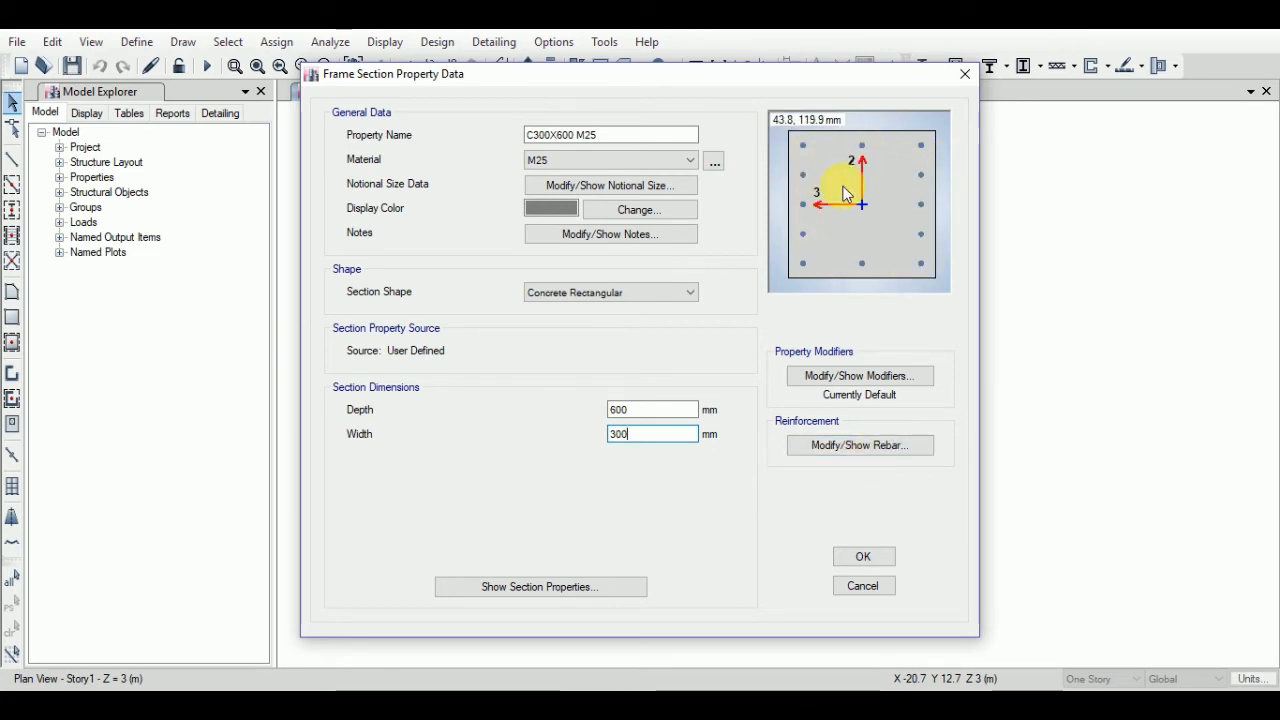
- Open the column section's reinforcement data and assign HYSD500 to both the longitudinal bars and the confinement ties
{"action": "left_click", "coordinate": [866, 446]}
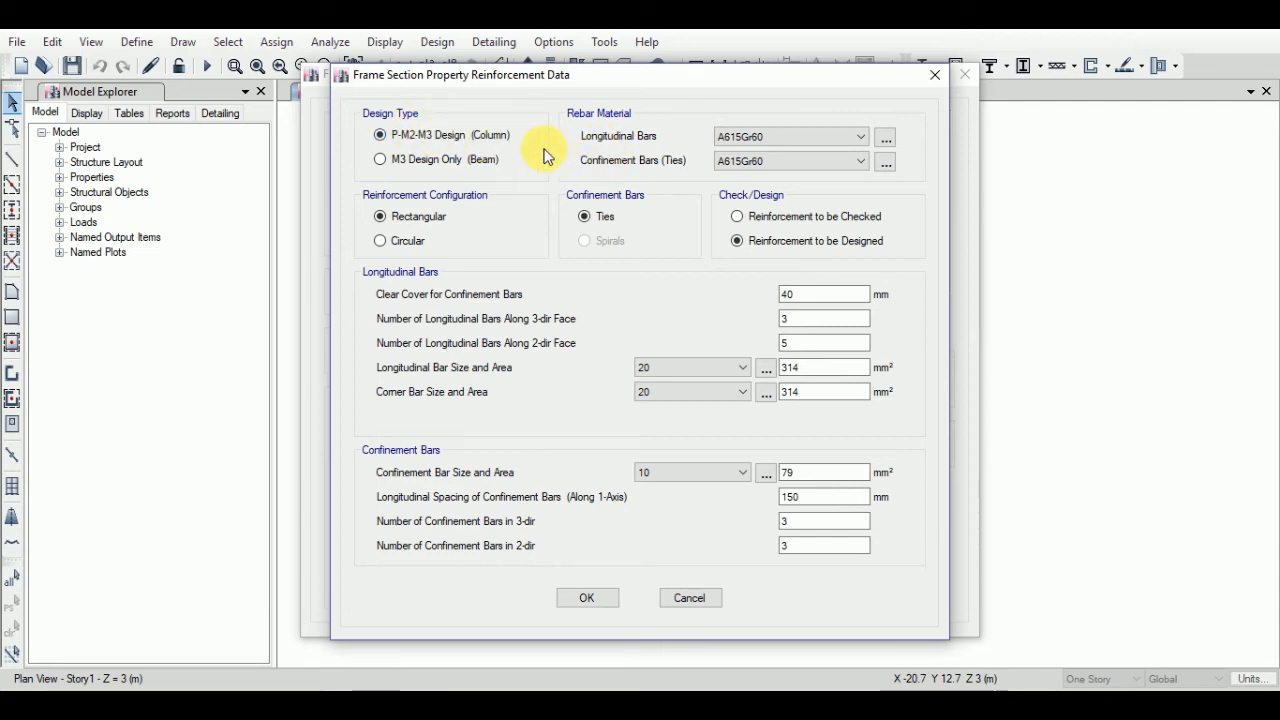
{"action": "left_click", "coordinate": [861, 138]}
{"action": "left_click", "coordinate": [752, 166]}
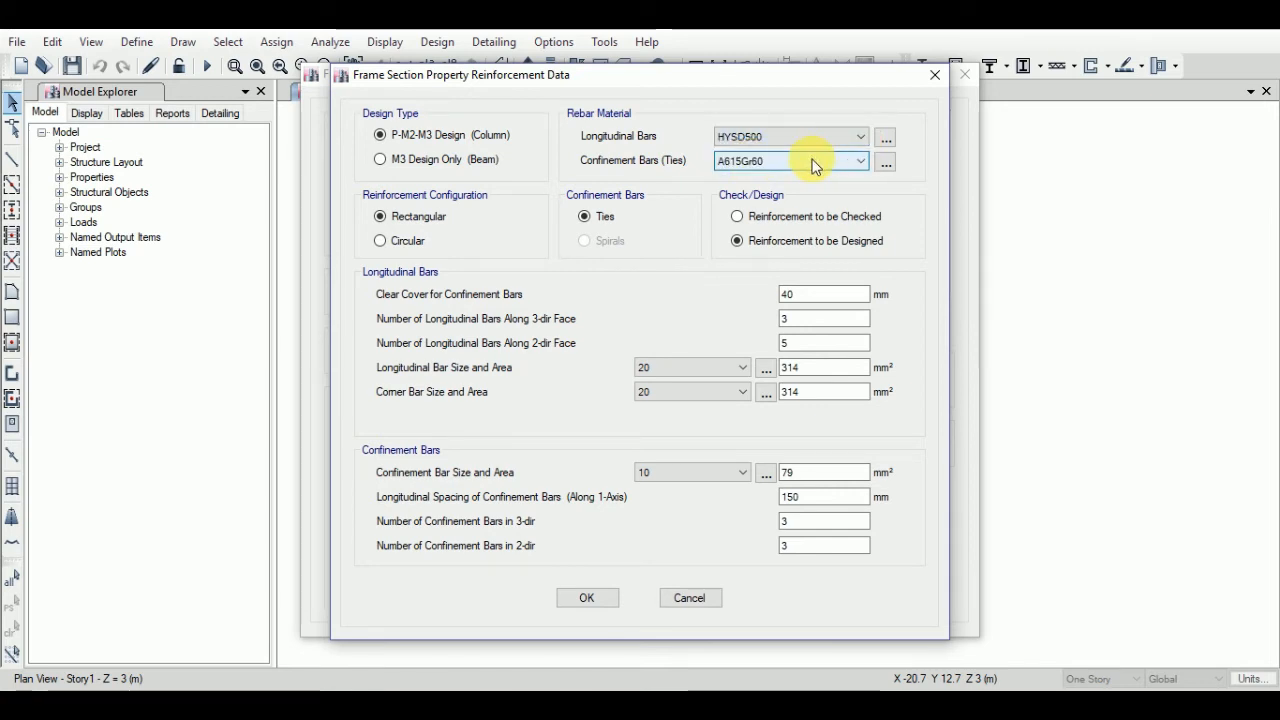
{"action": "left_click", "coordinate": [816, 160]}
{"action": "left_click", "coordinate": [773, 187]}
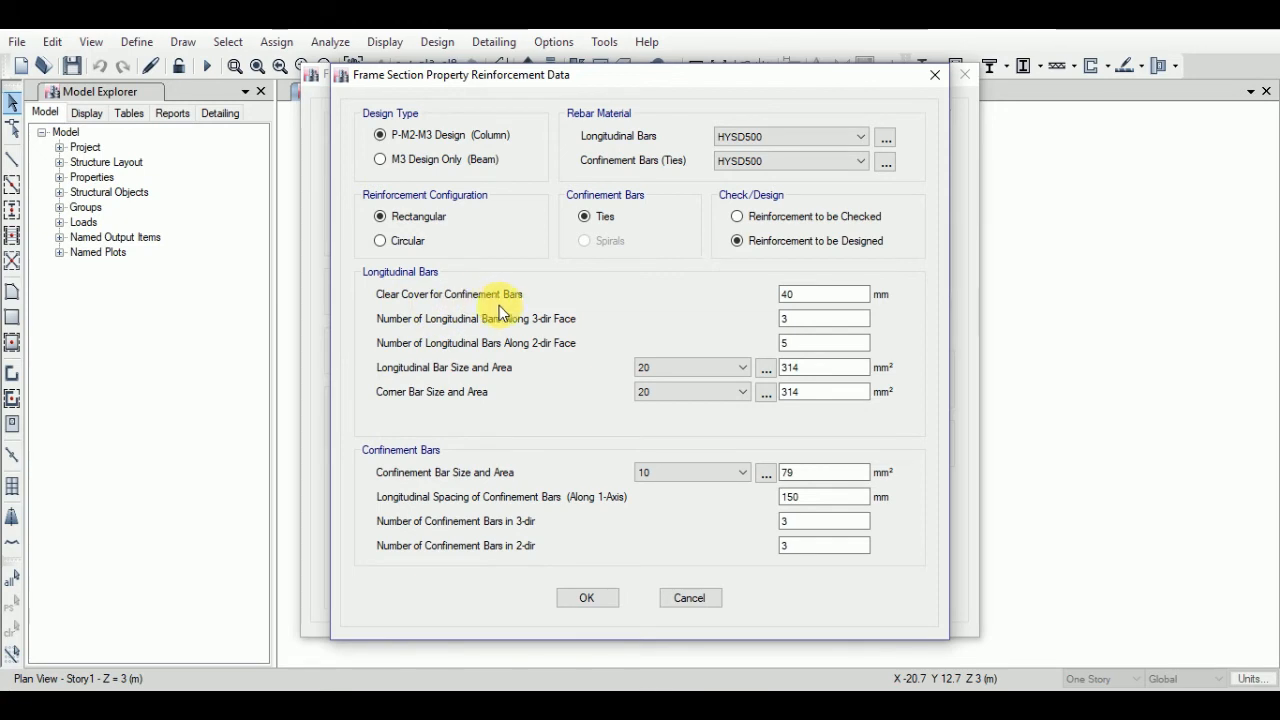
- Set the number of longitudinal bars to 2 along the 3-dir face and 4 along the 2-dir face
{"action": "left_click", "coordinate": [816, 296]}
{"action": "double_click", "coordinate": [816, 296]}
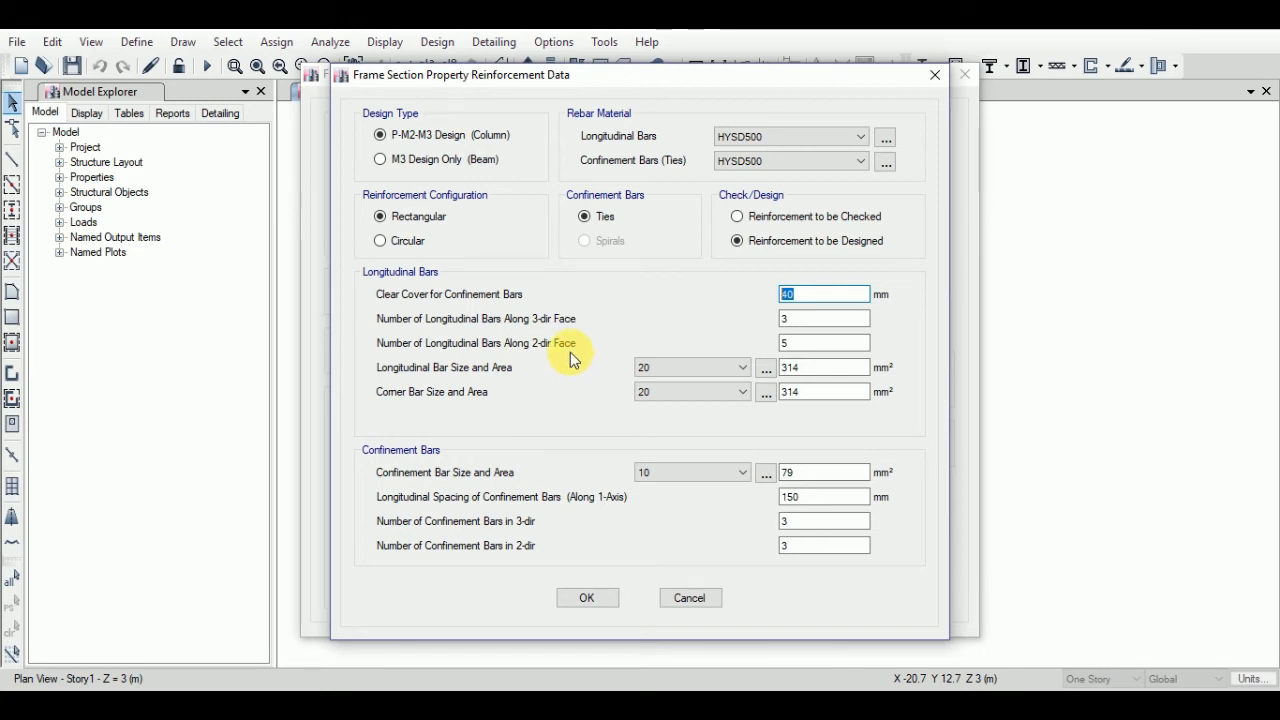
{"action": "double_click", "coordinate": [787, 325]}
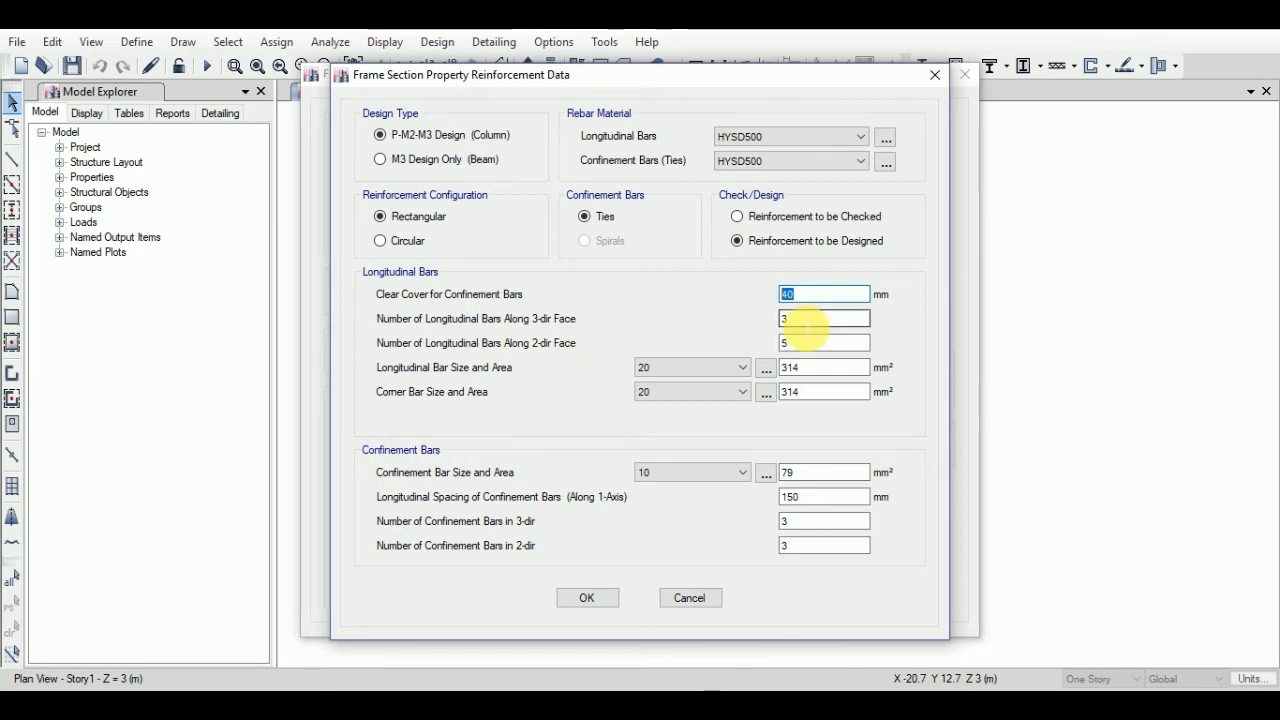
{"action": "left_click_drag", "start_coordinate": [737, 83], "coordinate": [579, 77]}
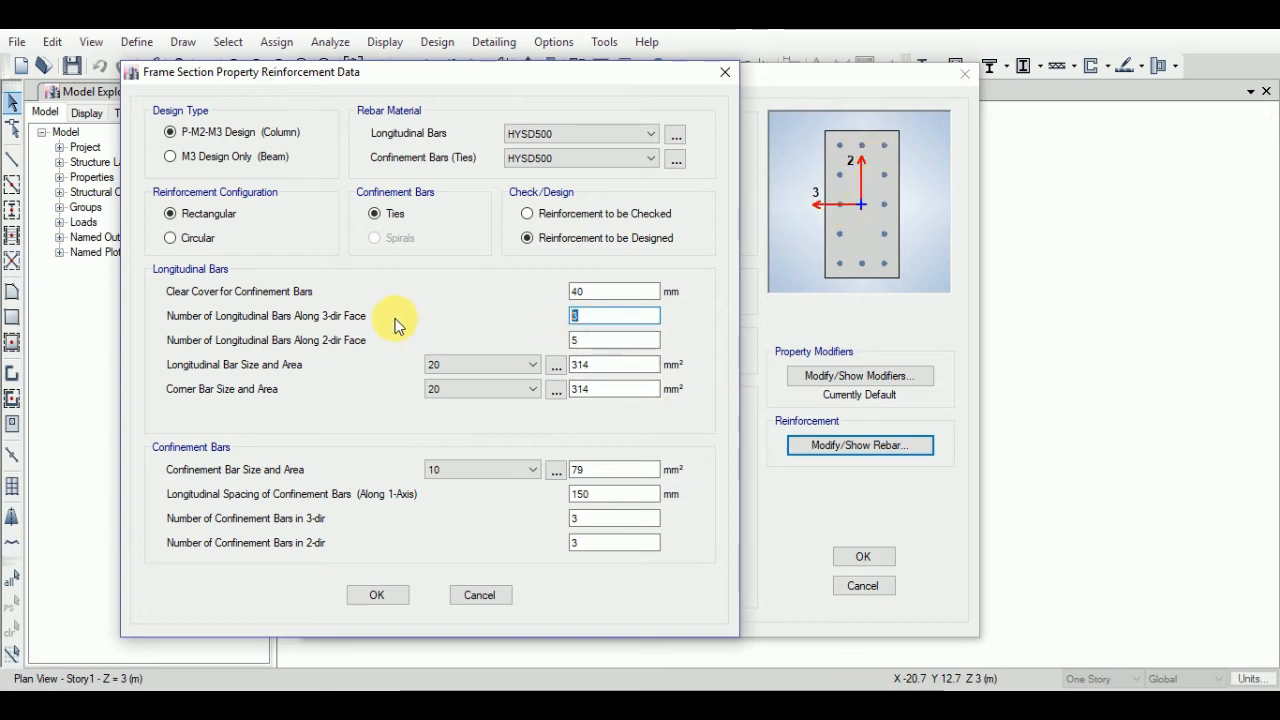
{"action": "type", "text": "2"}
{"action": "key", "text": "Tab"}
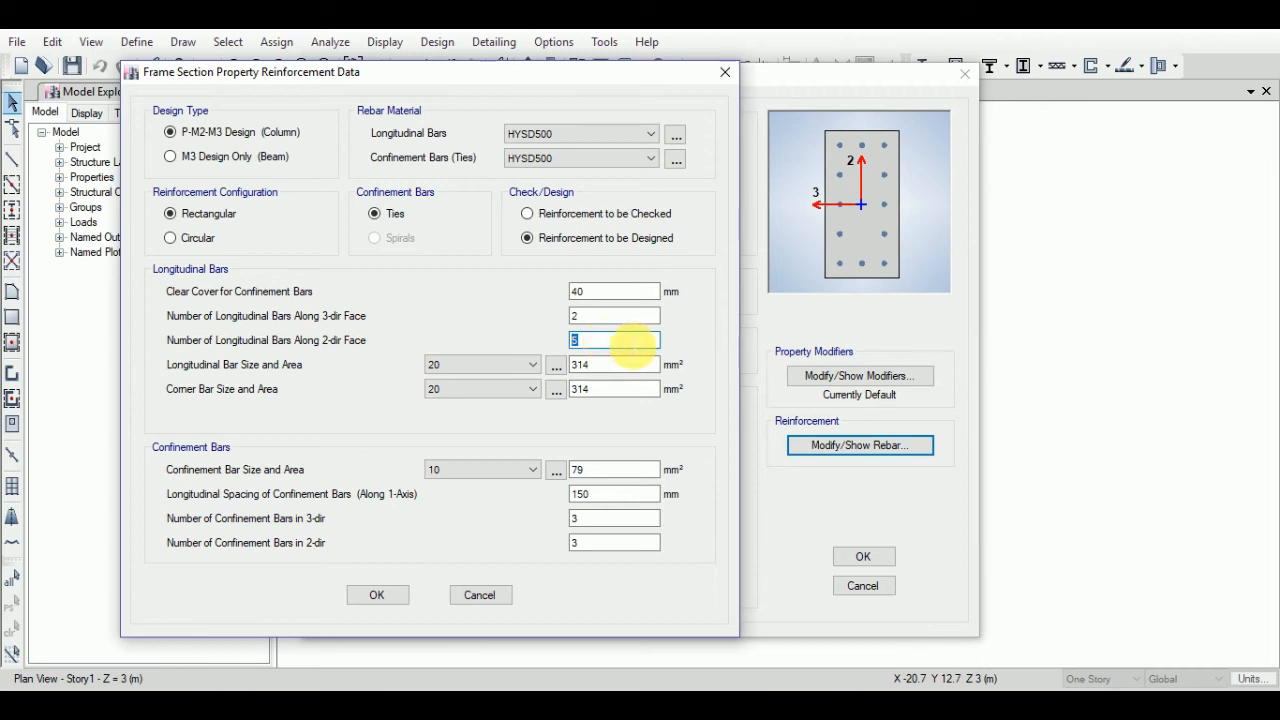
{"action": "type", "text": "4"}
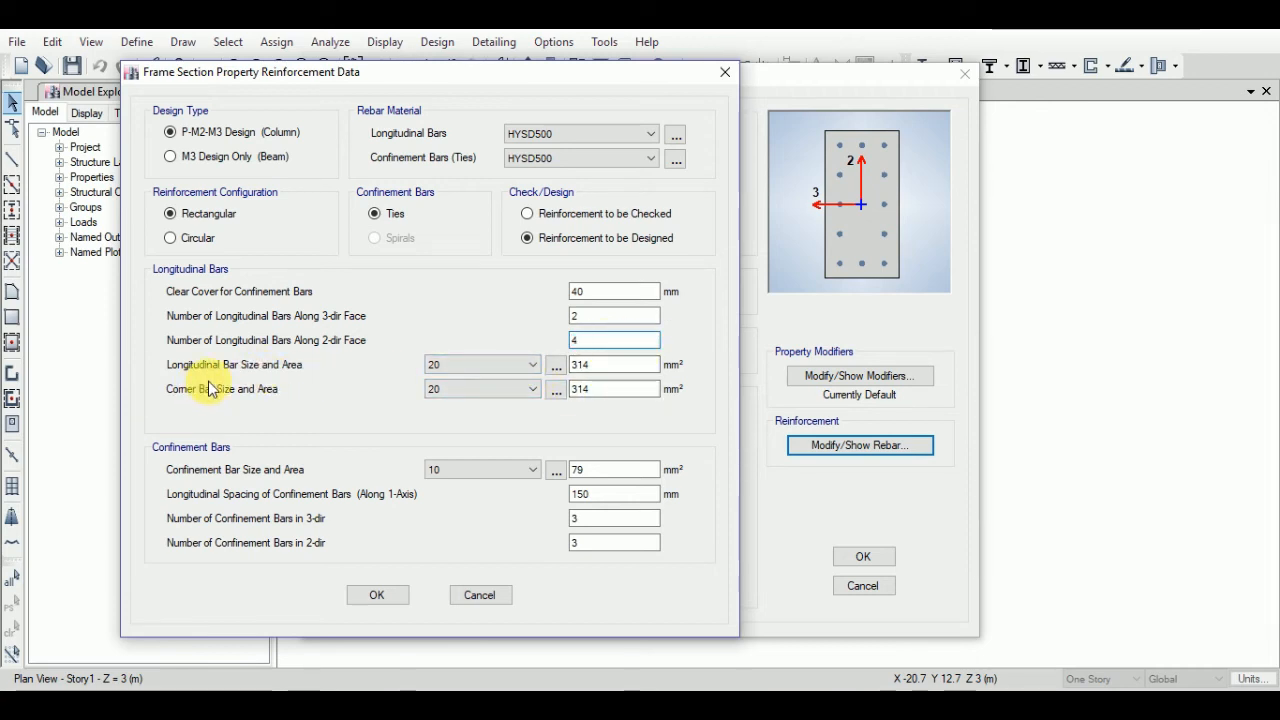
- Set both the longitudinal bar size and the corner bar size to 12
{"action": "left_click", "coordinate": [529, 366]}
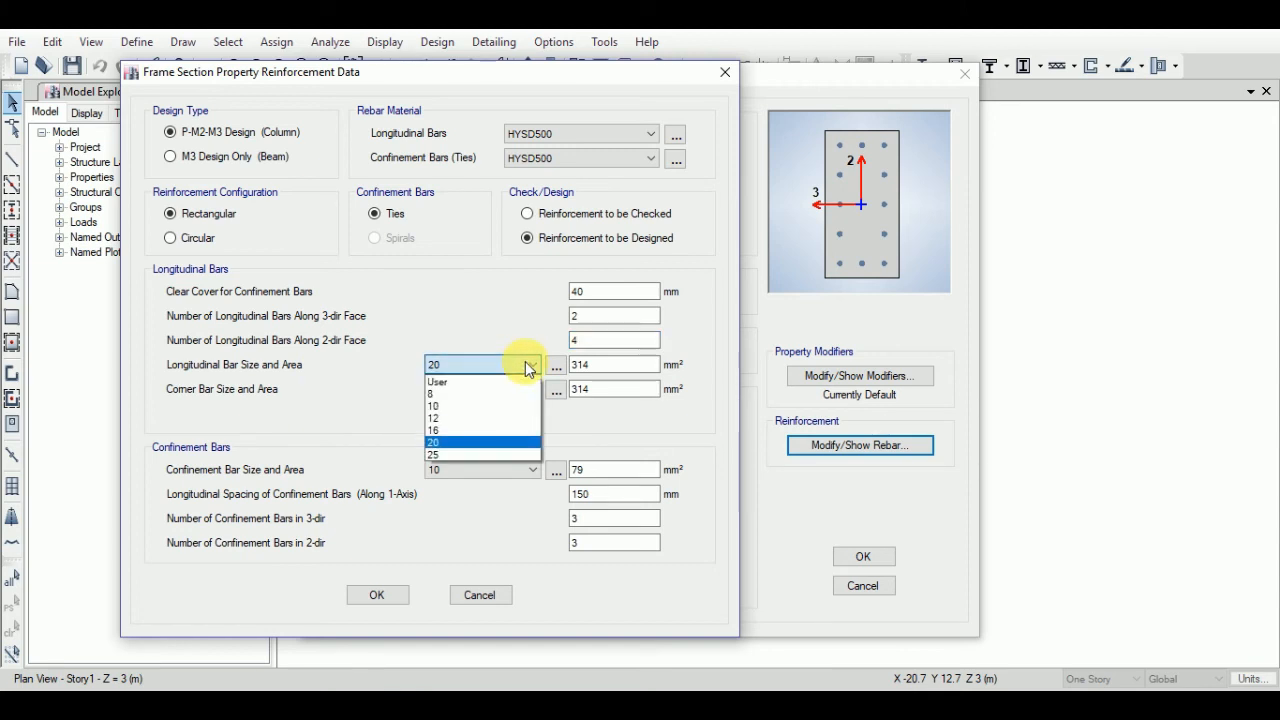
{"action": "left_click", "coordinate": [446, 418]}
{"action": "left_click", "coordinate": [505, 389]}
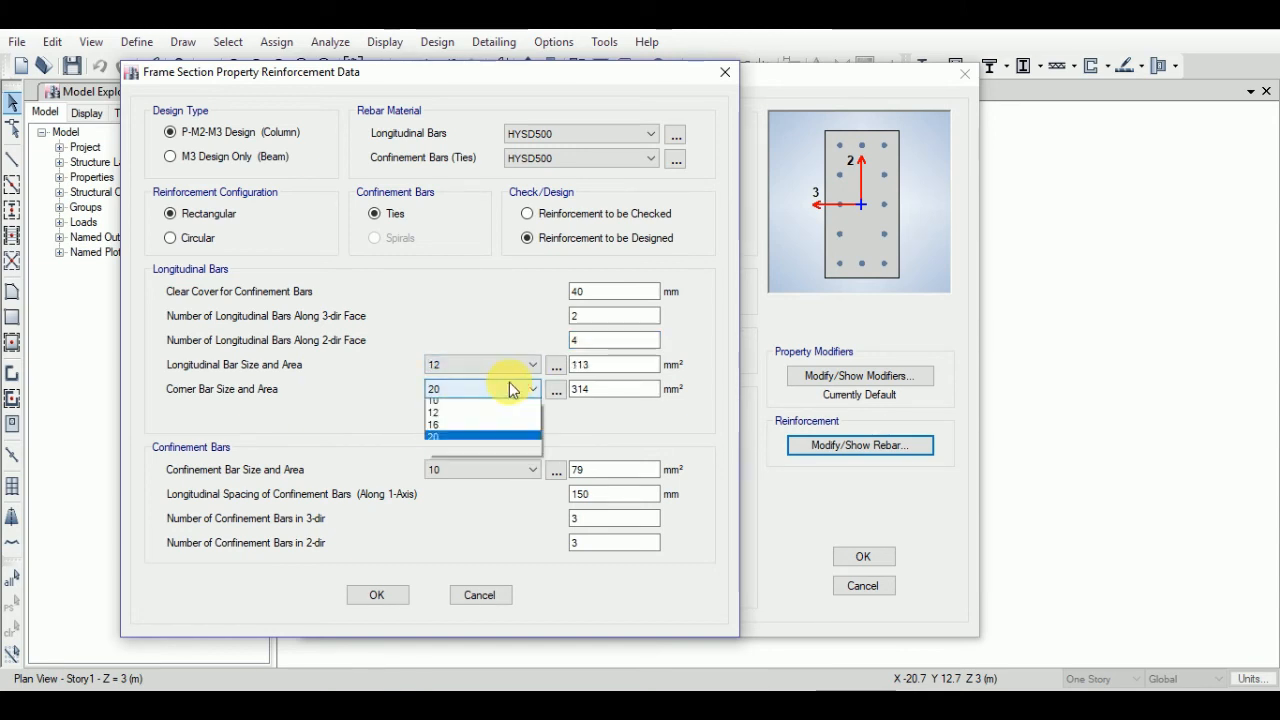
{"action": "left_click", "coordinate": [456, 452]}
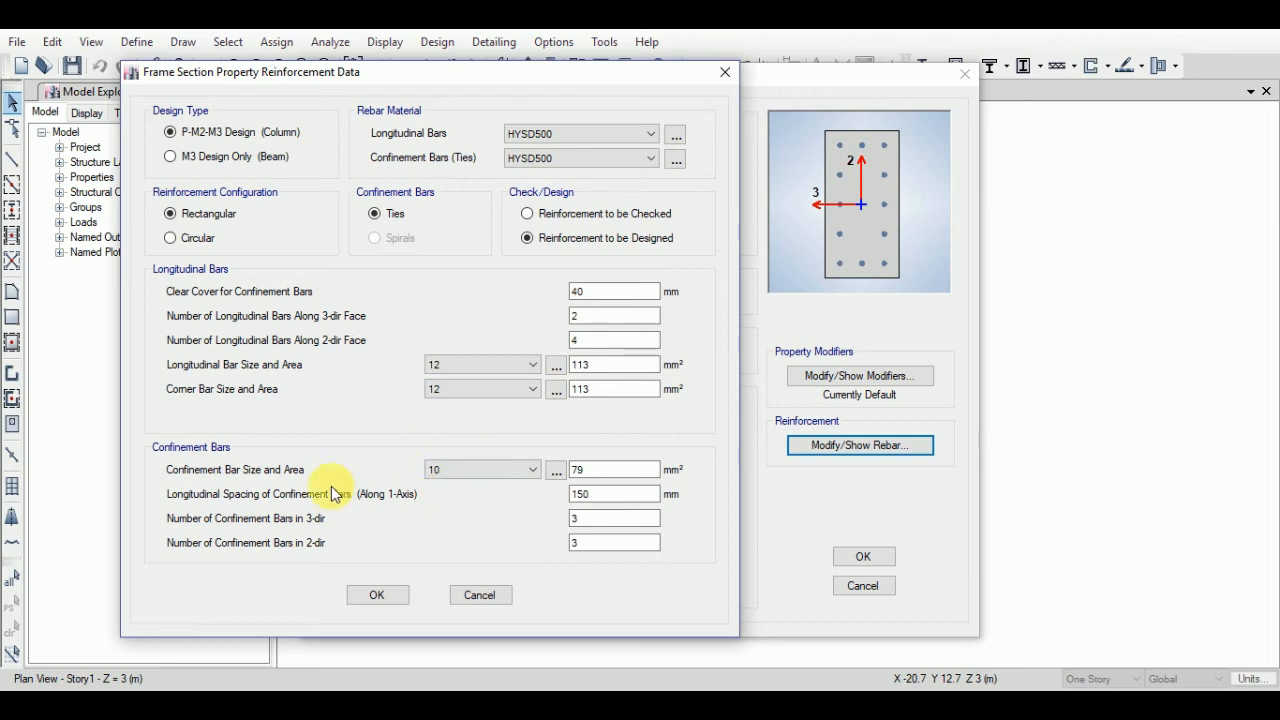
- Set the confinement bar size to 8, then accept the rebar data and save the column section
{"action": "left_click", "coordinate": [529, 471]}
{"action": "left_click", "coordinate": [443, 497]}
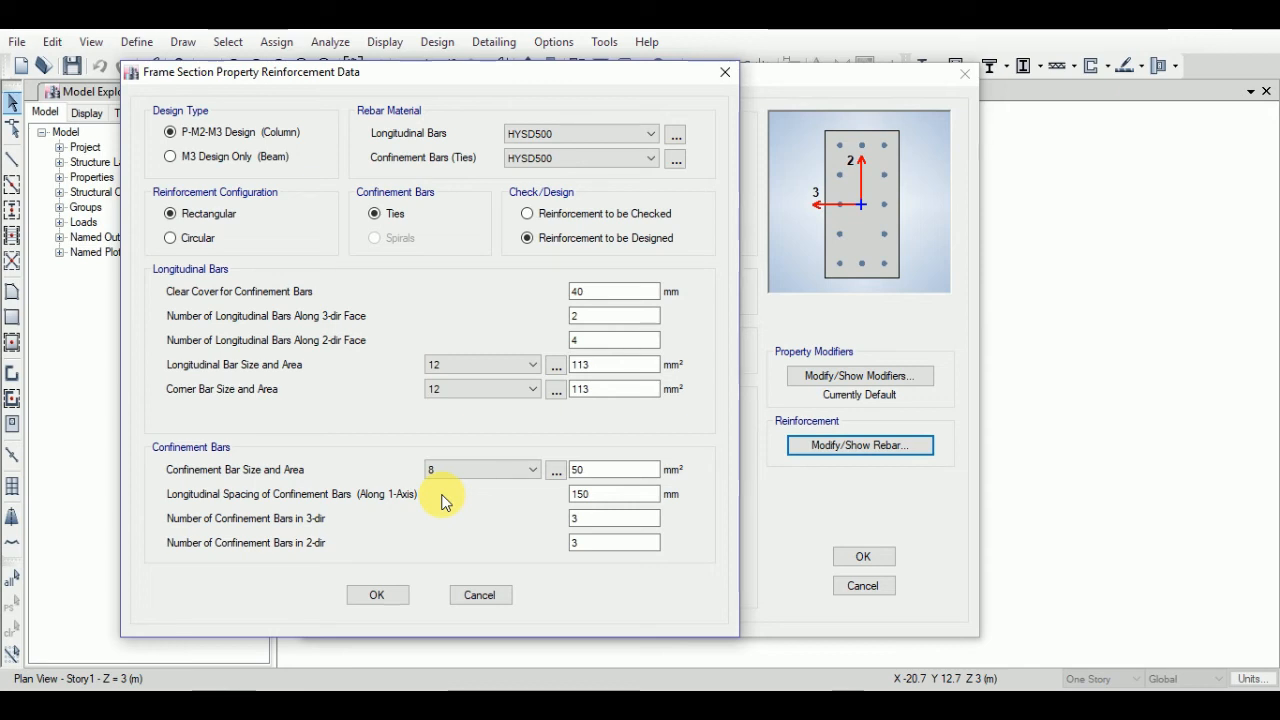
{"action": "left_click", "coordinate": [388, 599]}
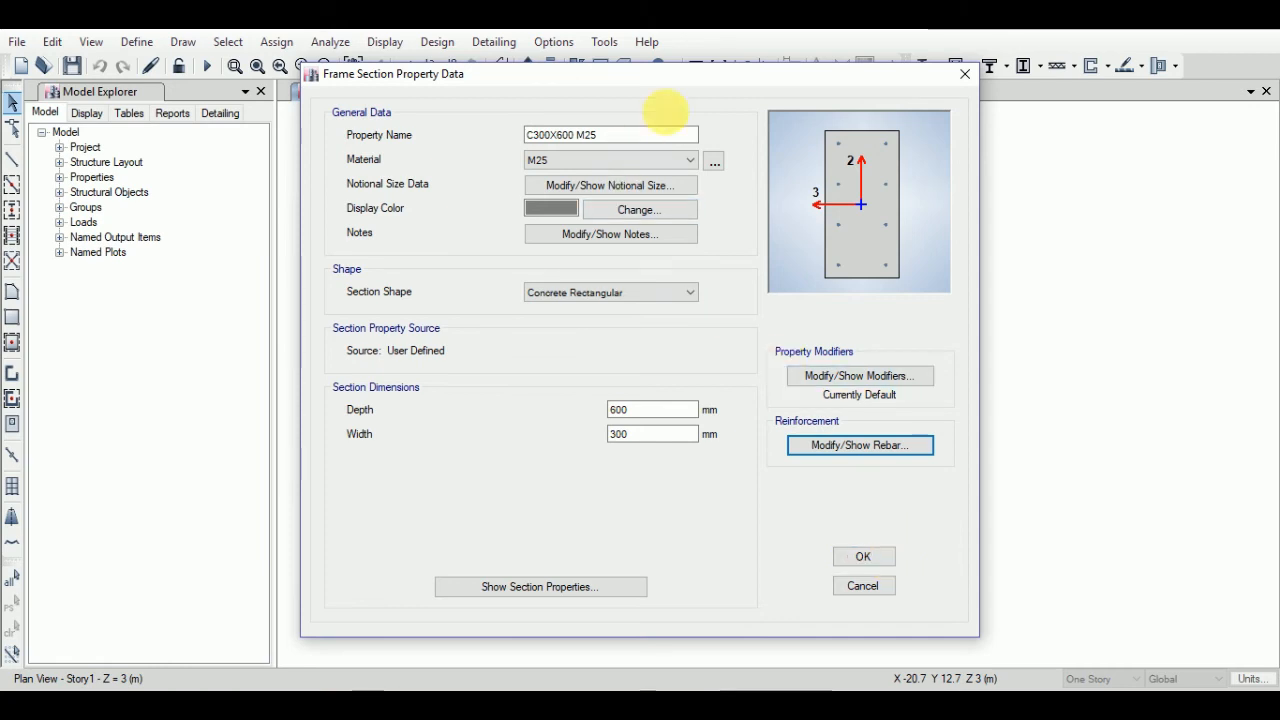
{"action": "left_click", "coordinate": [863, 556]}
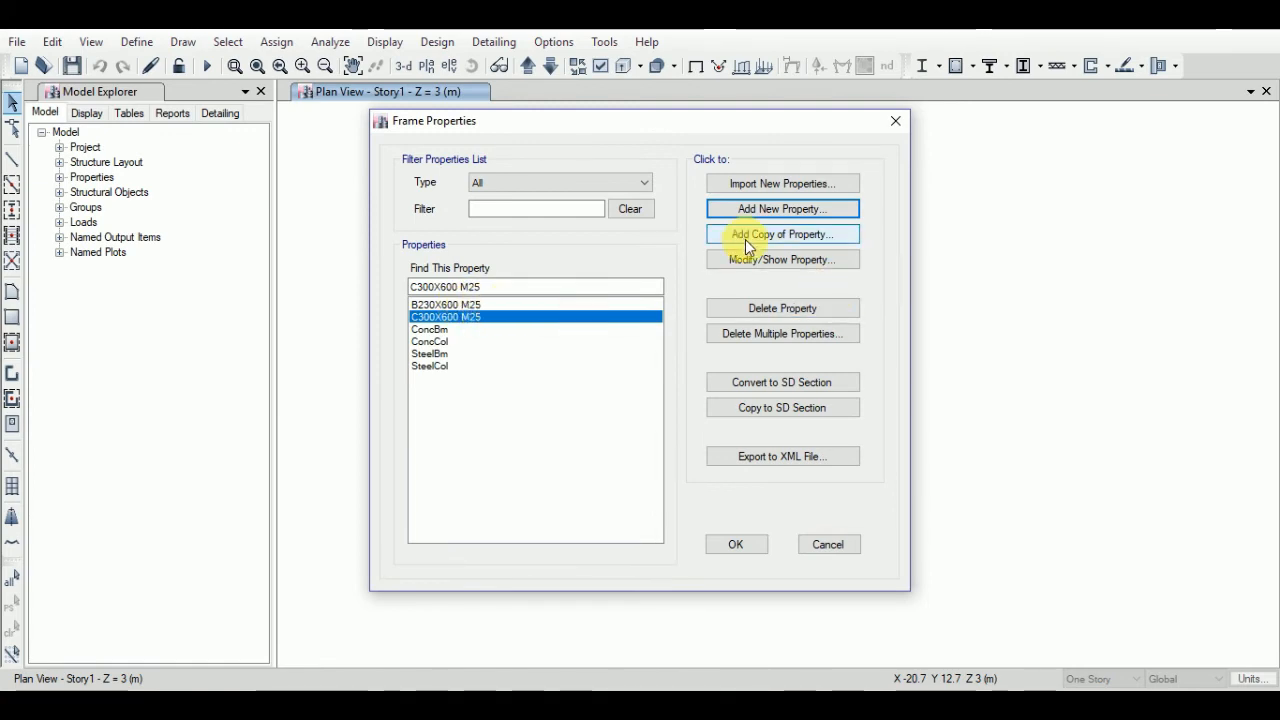
- Open the property modifiers of the B230X600 M25 beam section and consult is-1893-Part-1-2016.pdf in the PDF viewer
{"action": "left_click", "coordinate": [451, 306]}
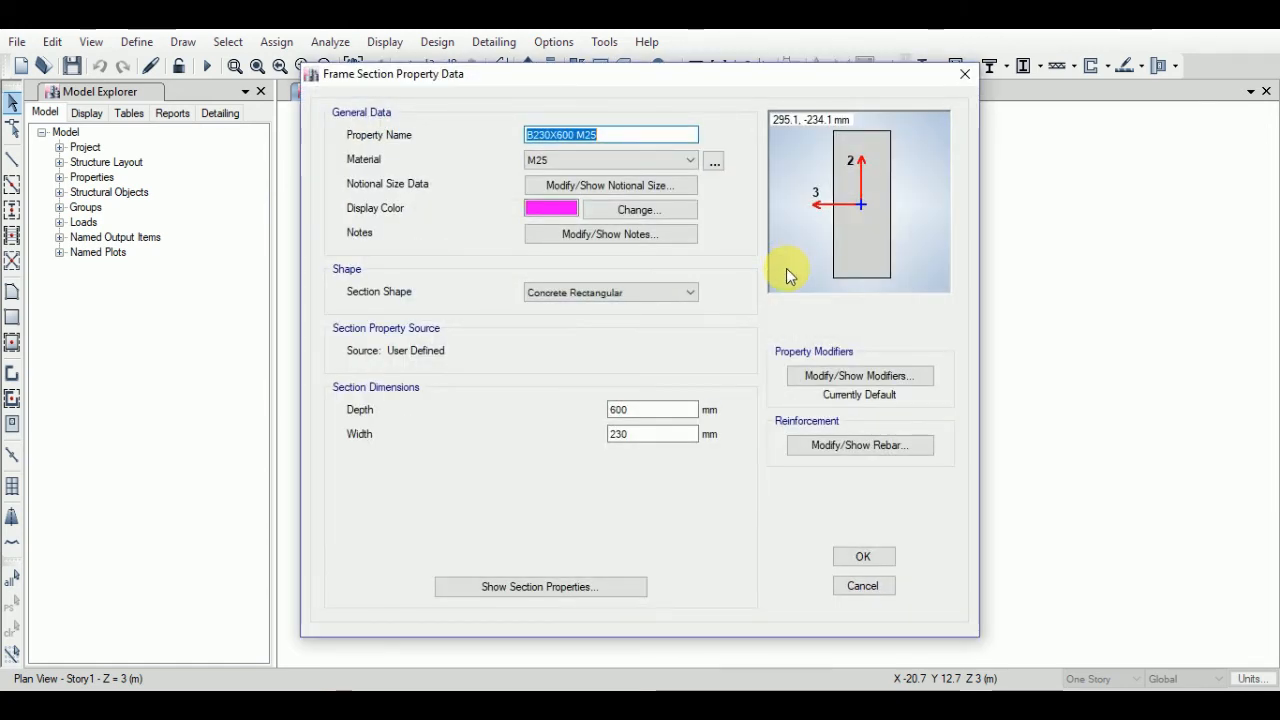
{"action": "left_click", "coordinate": [903, 377]}
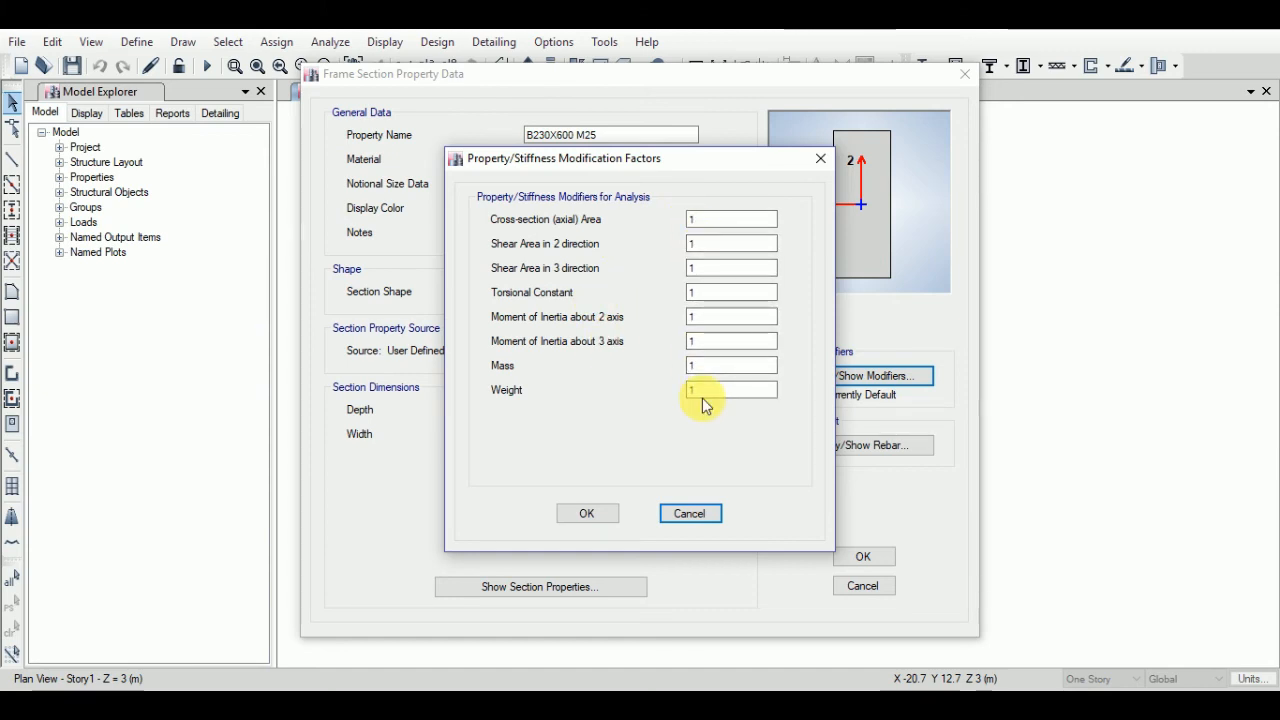
{"action": "mouse_move", "coordinate": [789, 705]}
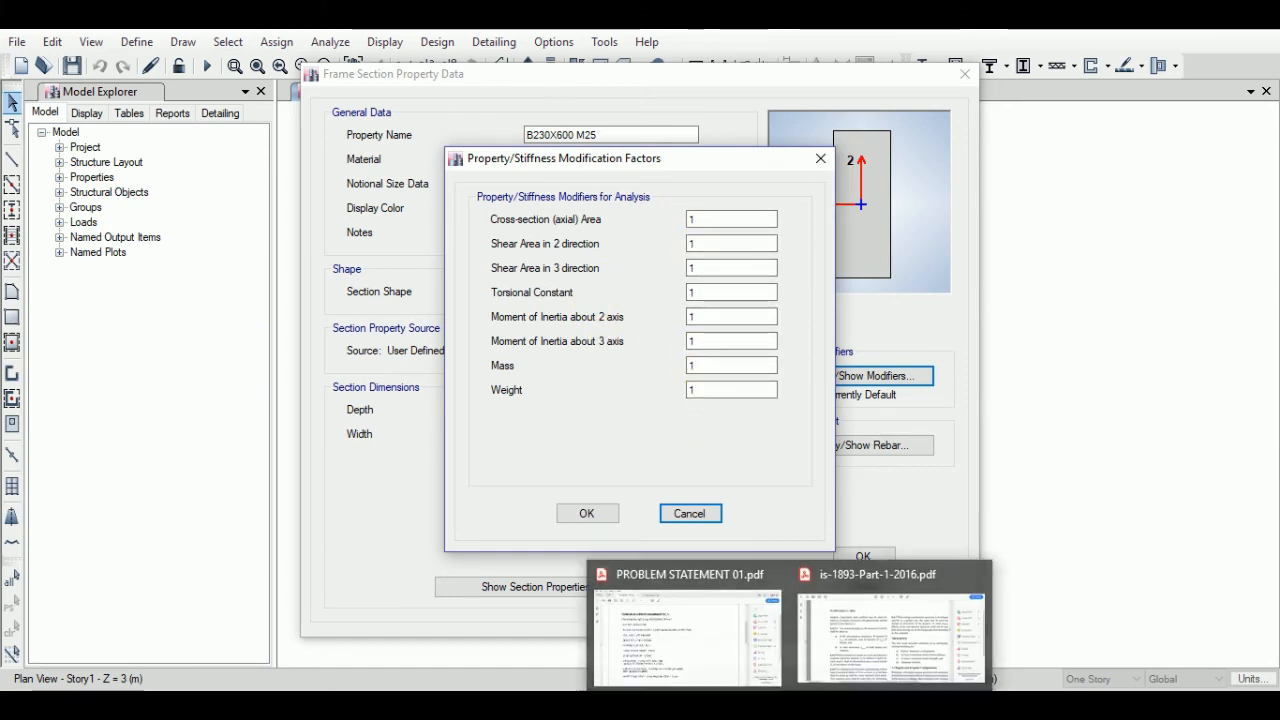
{"action": "left_click", "coordinate": [871, 614]}
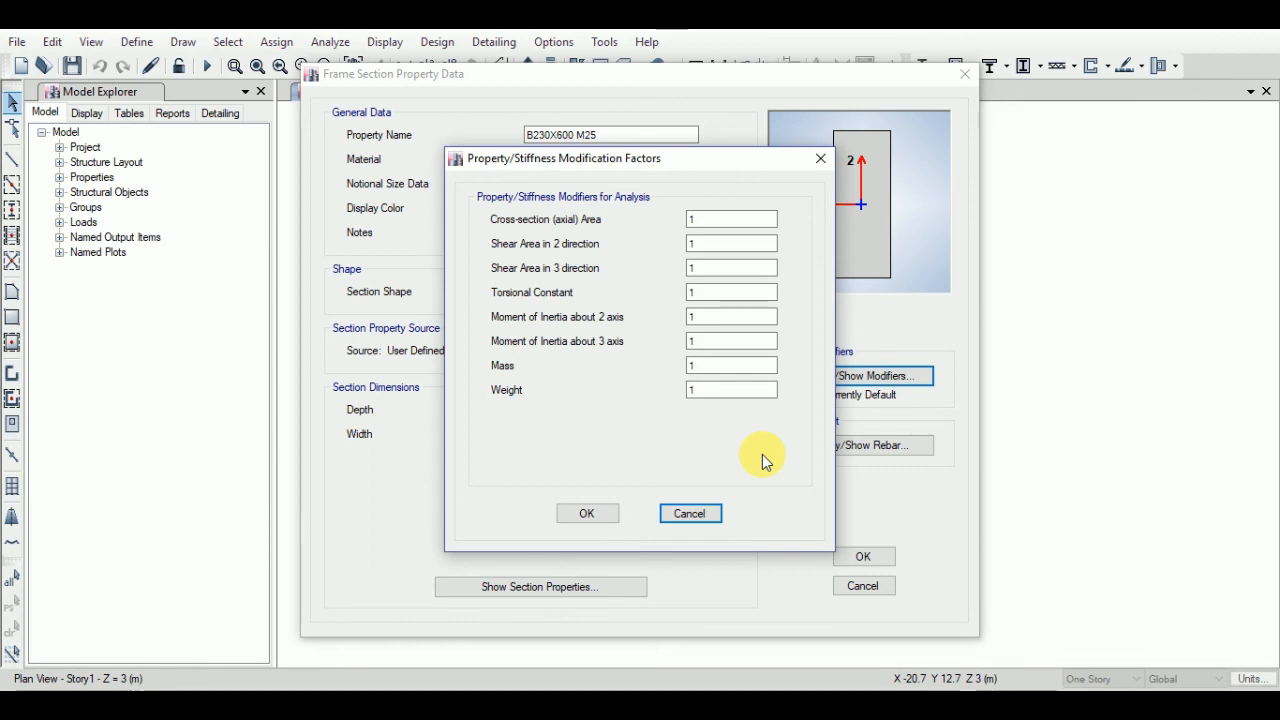
- Set the beam's moment of inertia modifiers about the 2 and 3 axes to 0.35
{"action": "left_click", "coordinate": [709, 323]}
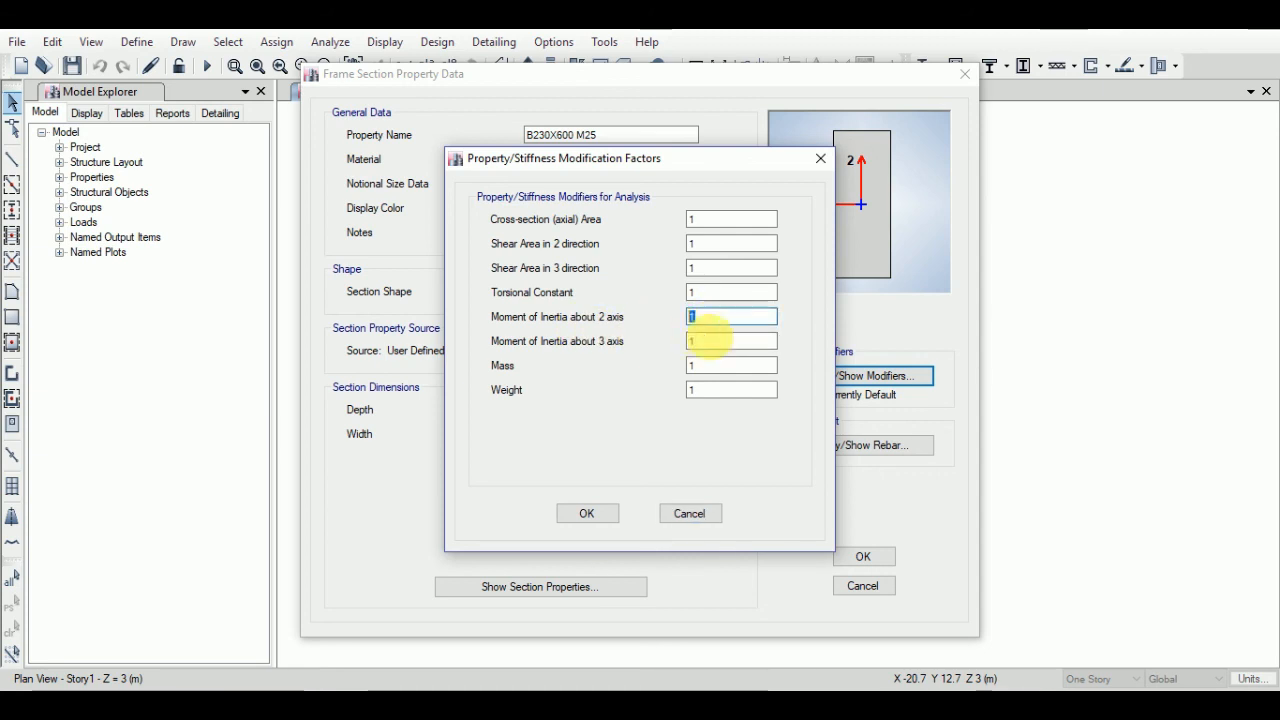
{"action": "left_click", "coordinate": [709, 345]}
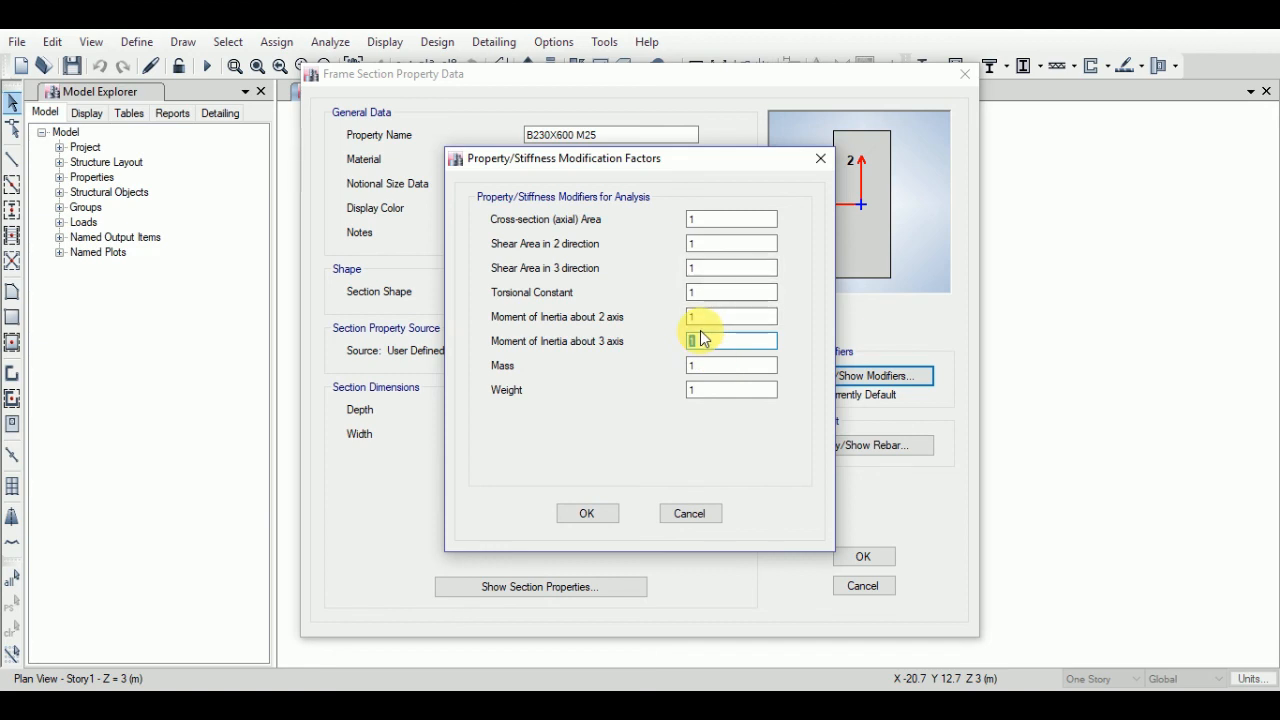
{"action": "left_click_drag", "start_coordinate": [707, 320], "coordinate": [675, 327]}
{"action": "type", "text": "0.35"}
{"action": "left_click_drag", "start_coordinate": [729, 342], "coordinate": [609, 340]}
{"action": "type", "text": "0."}
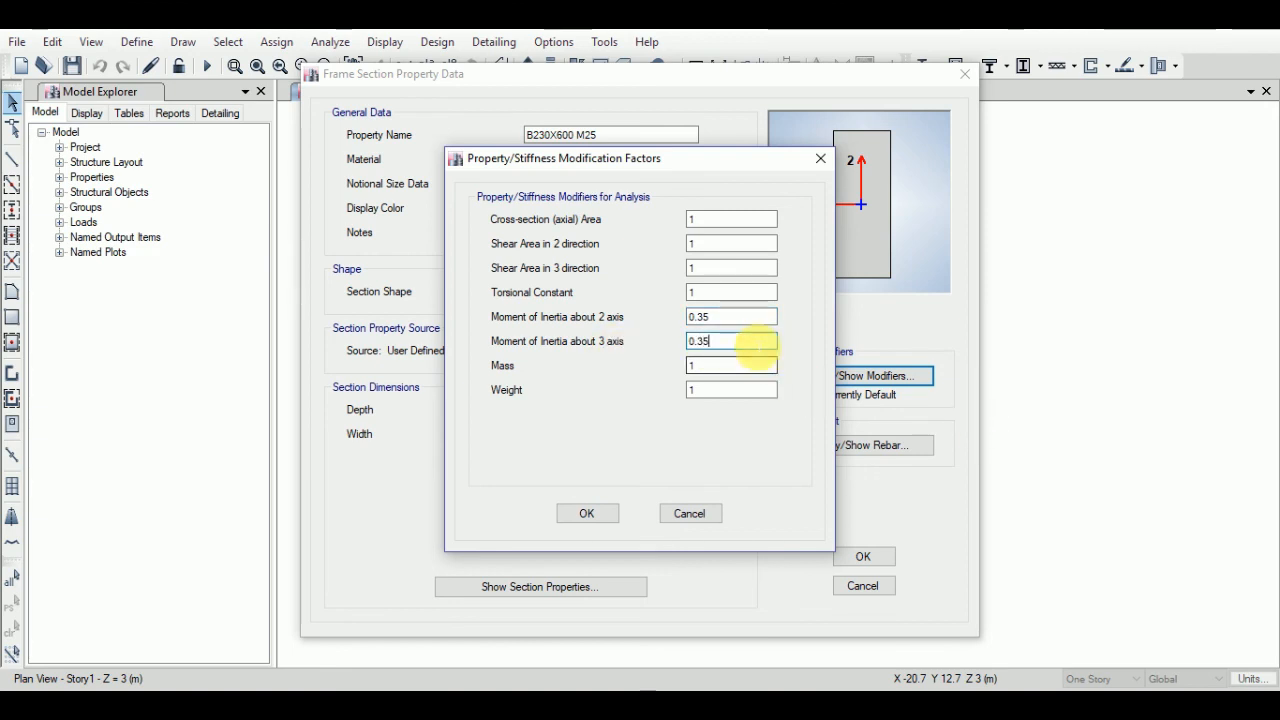
- Set the beam's moment of inertia modifiers about both axes to 1, then accept the modifiers and save the section
{"action": "left_click_drag", "start_coordinate": [737, 343], "coordinate": [565, 360]}
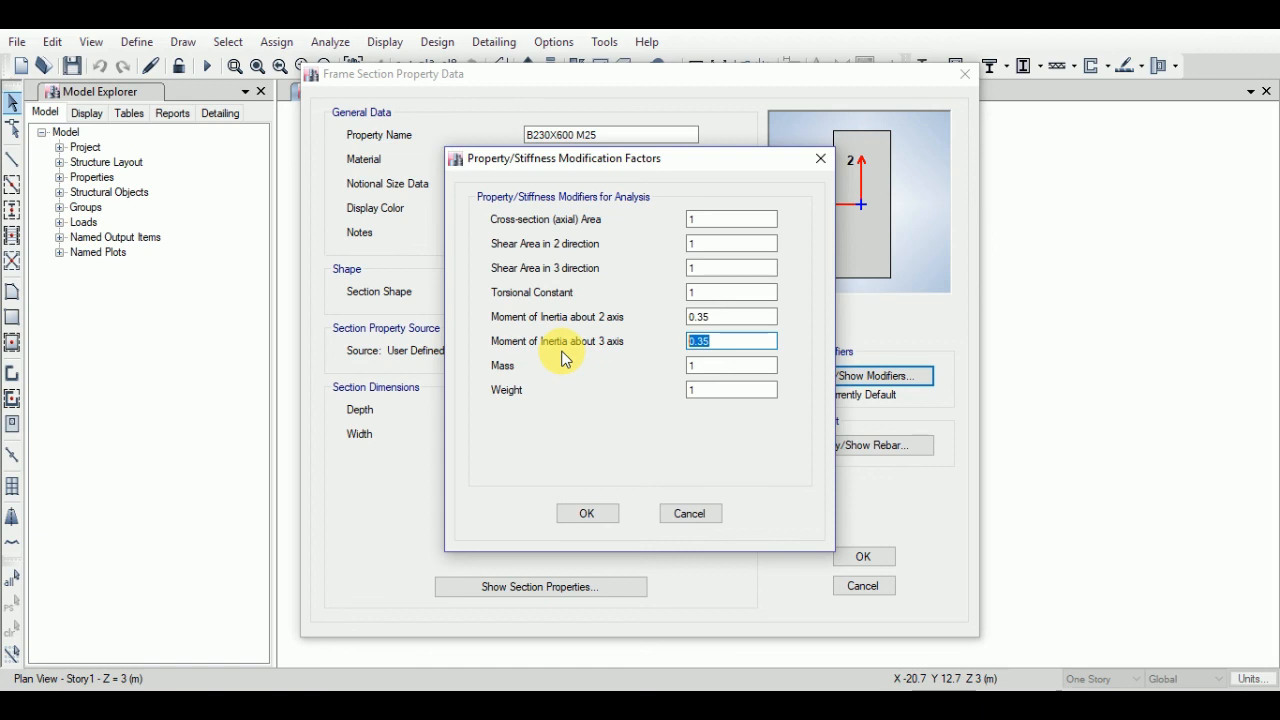
{"action": "type", "text": "1"}
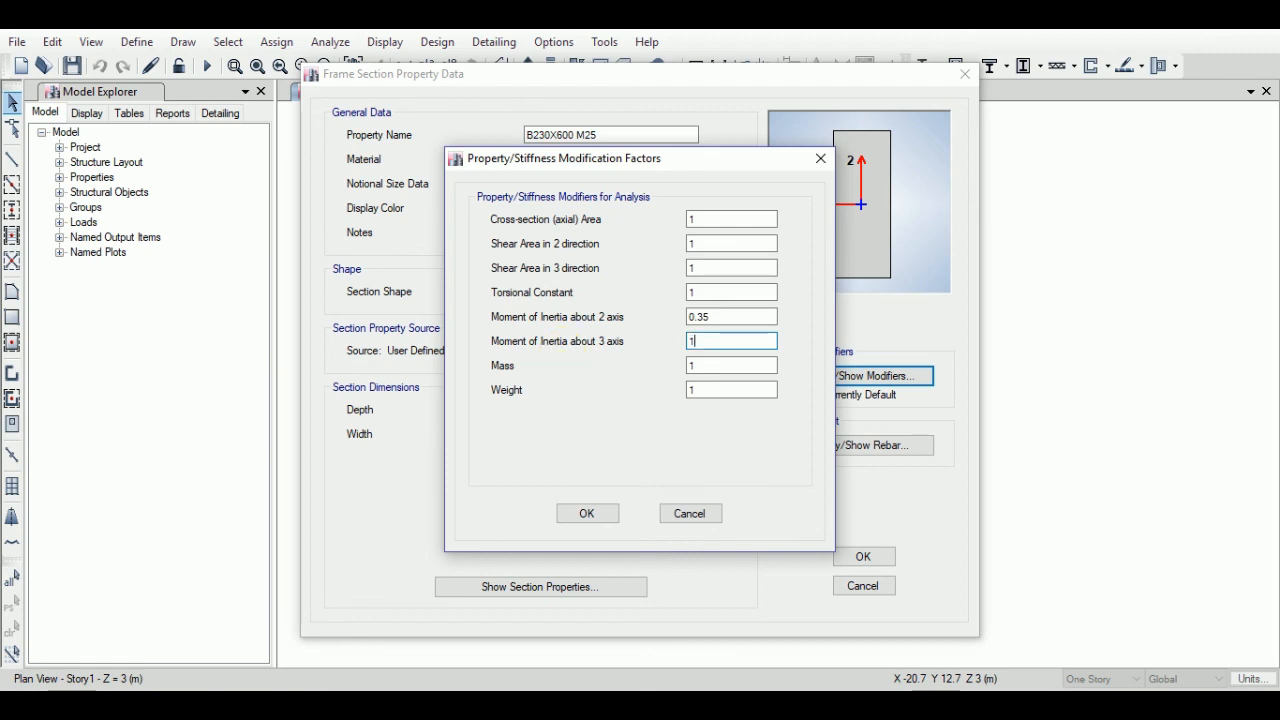
{"action": "key", "text": "shift+Tab"}
{"action": "type", "text": "1"}
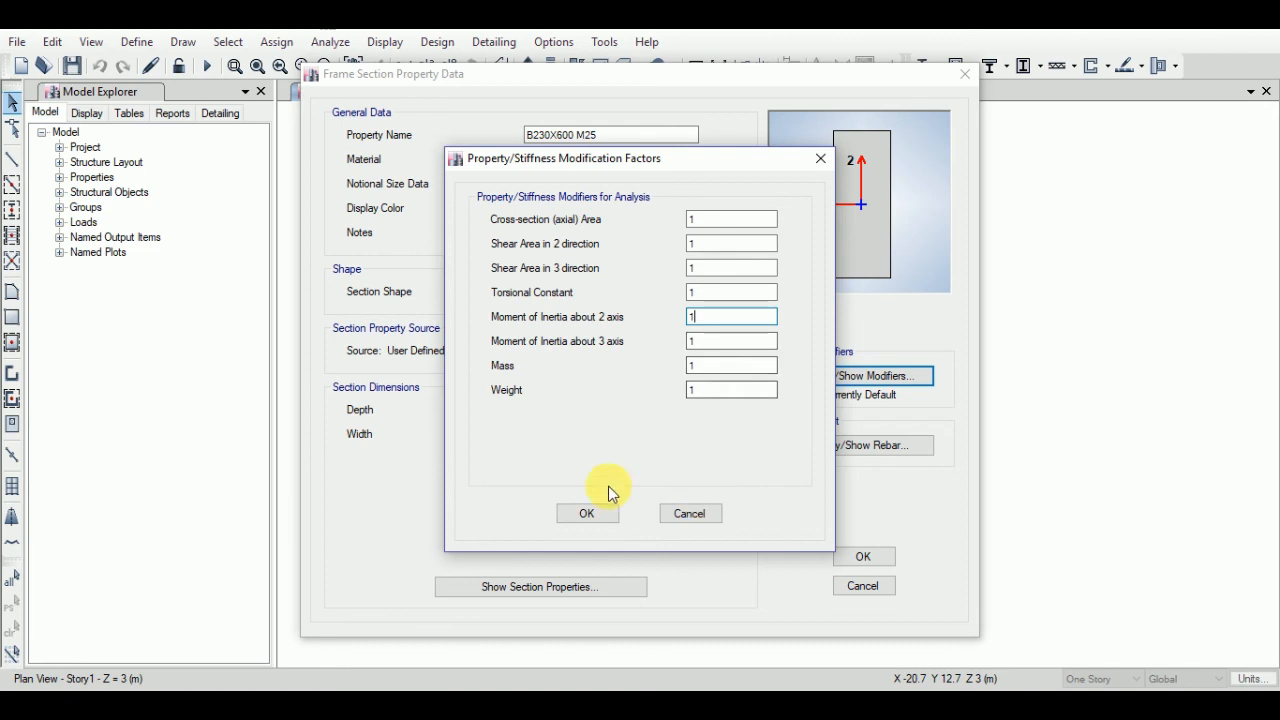
{"action": "left_click", "coordinate": [588, 513]}
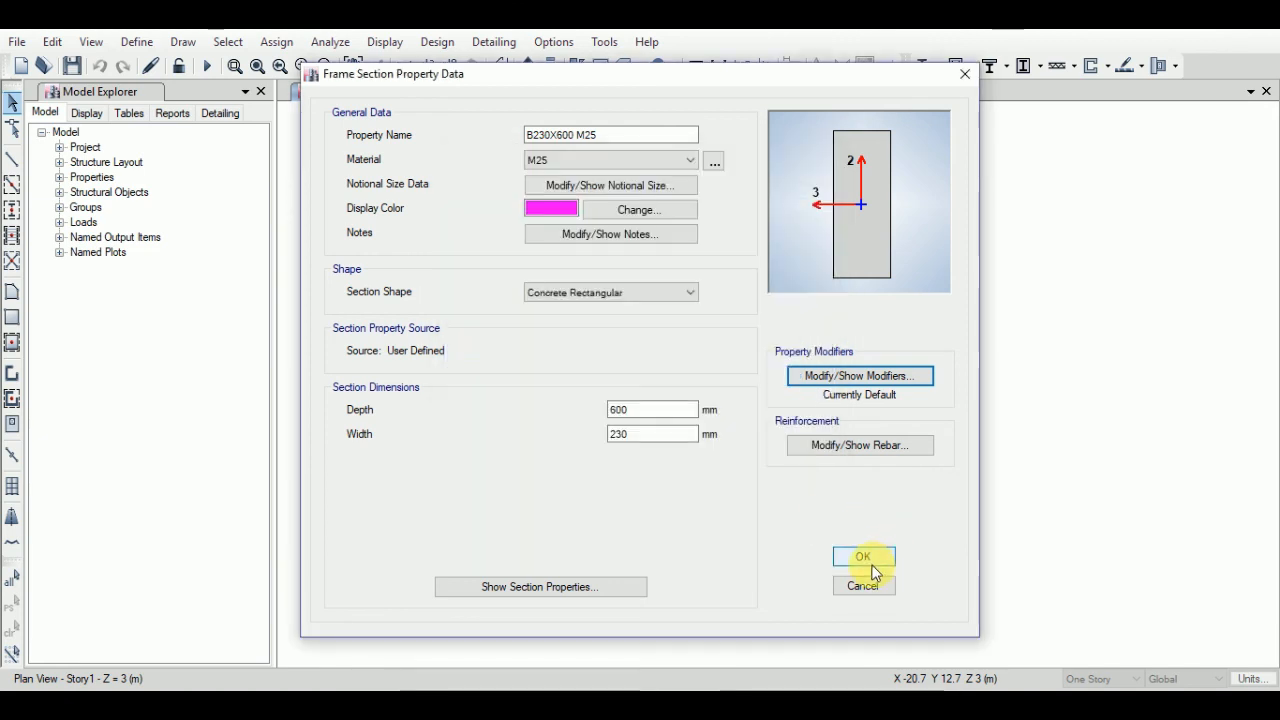
{"action": "left_click", "coordinate": [864, 556]}
- Review the C300X600 M25 column section's stiffness modifiers, then accept them, save the section and confirm the frame properties
{"action": "left_click", "coordinate": [474, 316]}
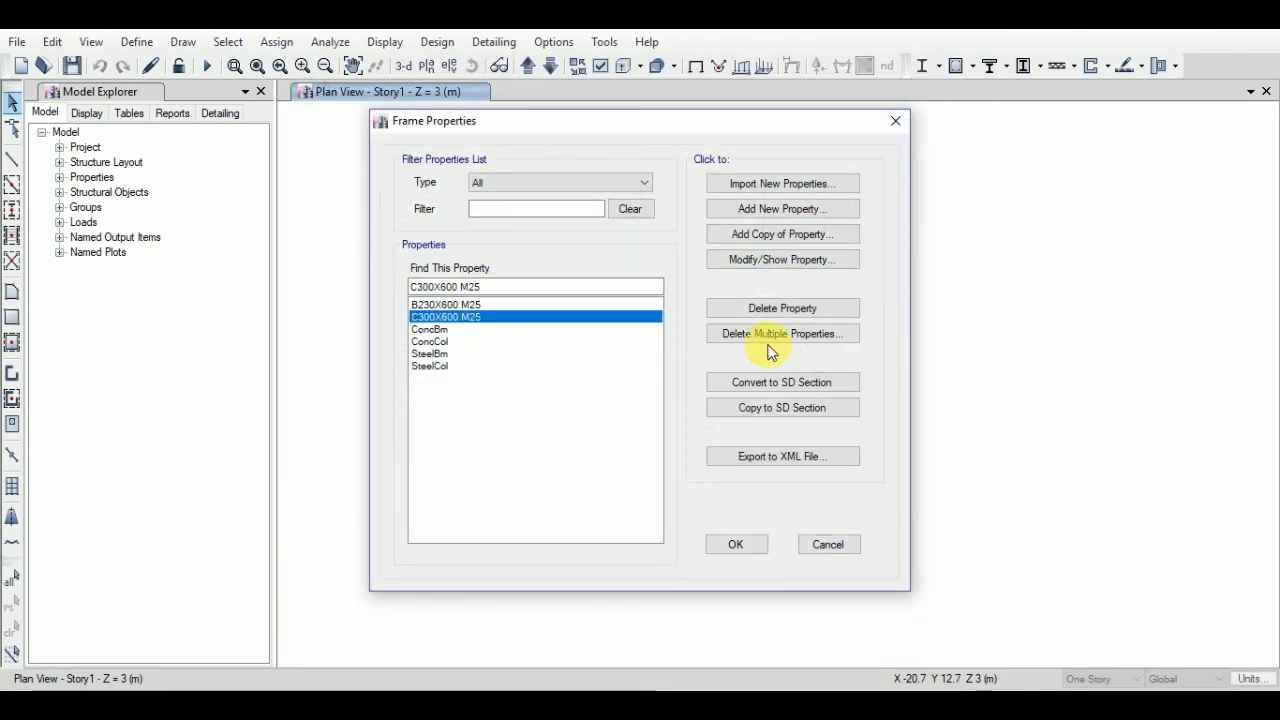
{"action": "left_click", "coordinate": [772, 259]}
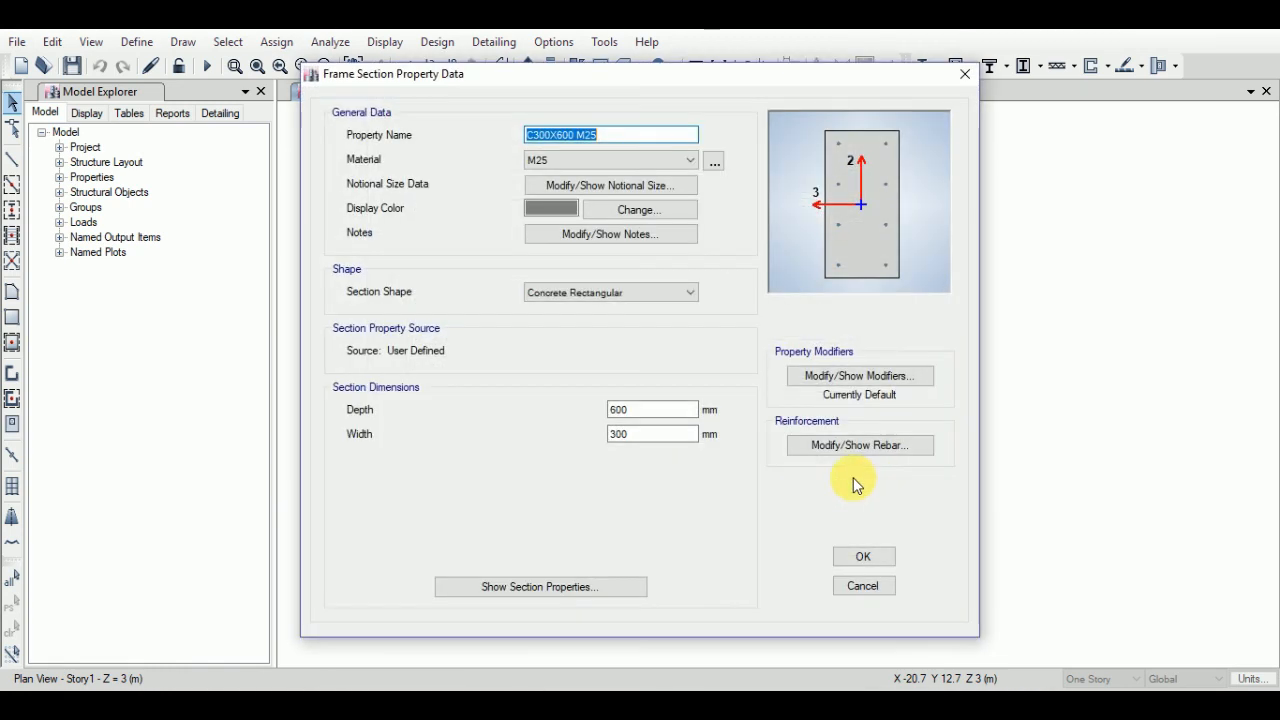
{"action": "left_click", "coordinate": [848, 378]}
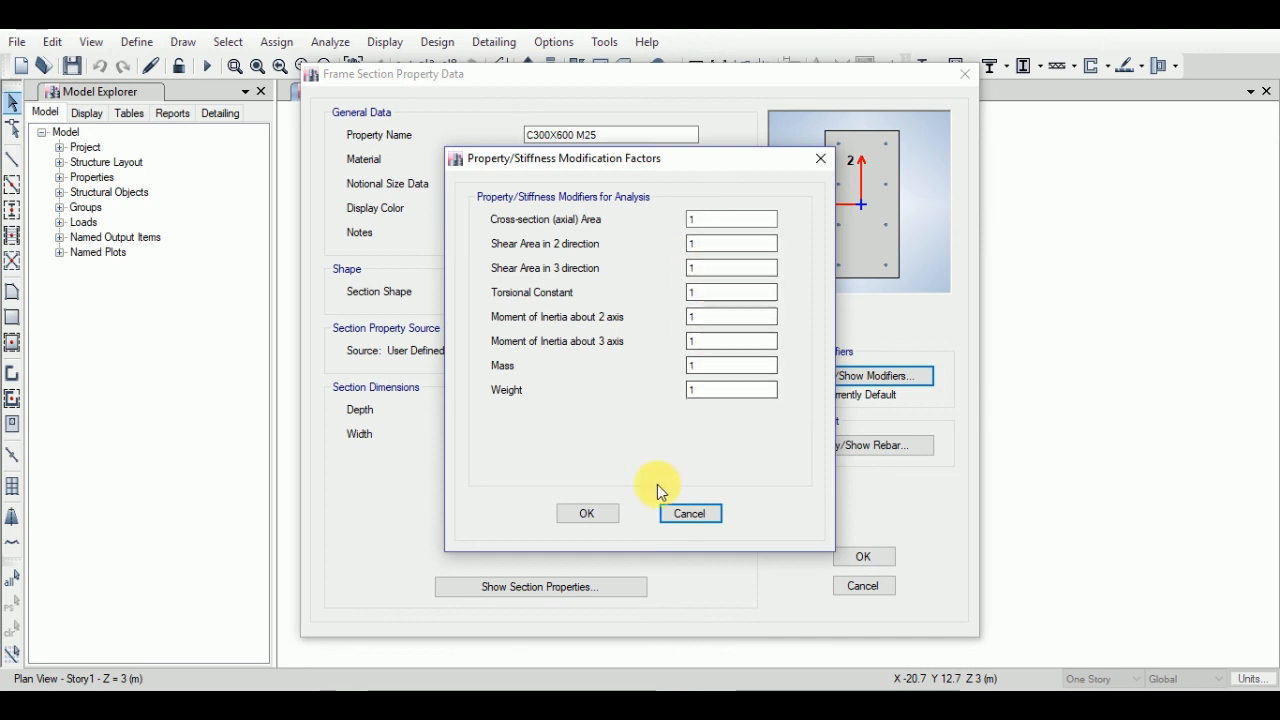
{"action": "left_click", "coordinate": [590, 514]}
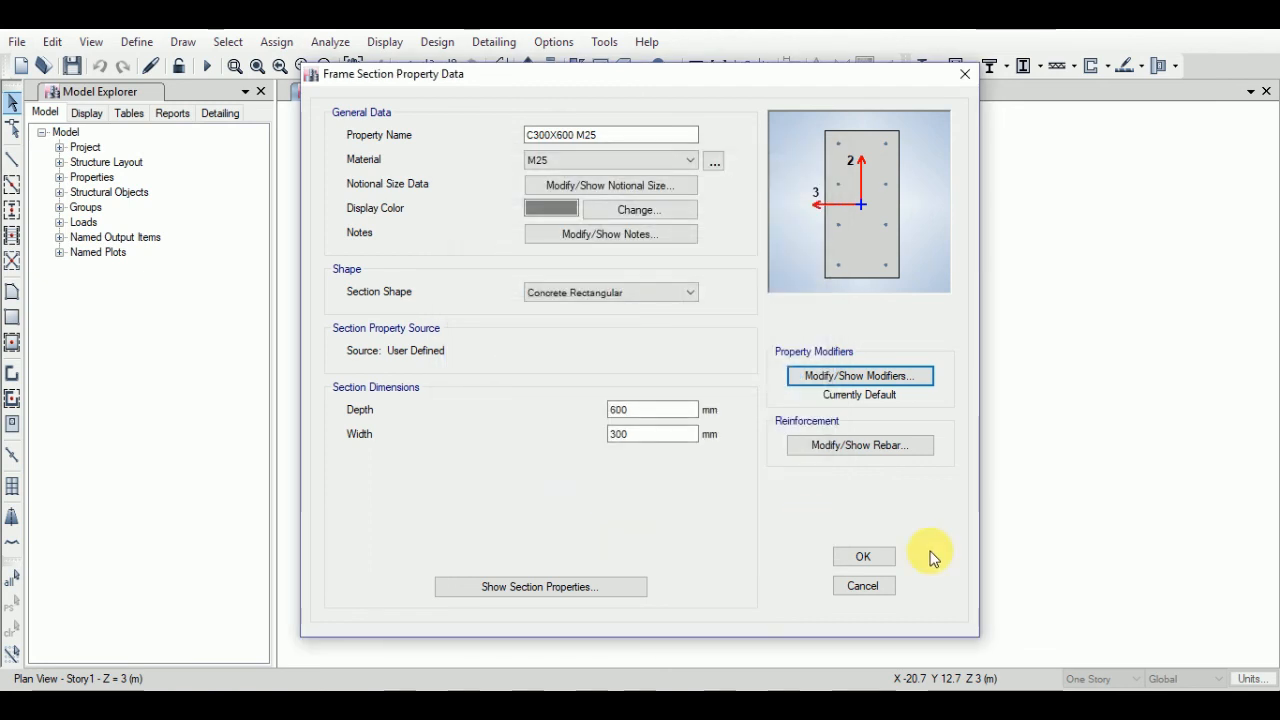
{"action": "left_click", "coordinate": [884, 557]}
{"action": "left_click", "coordinate": [750, 546]}
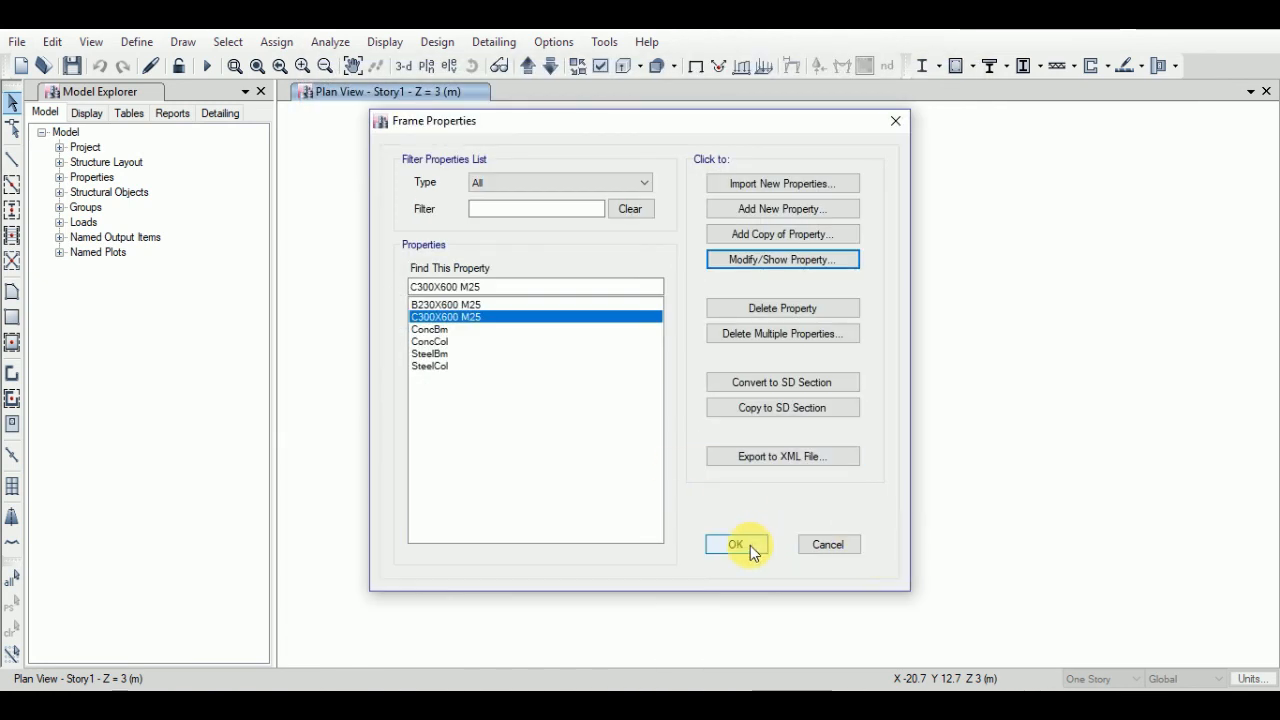